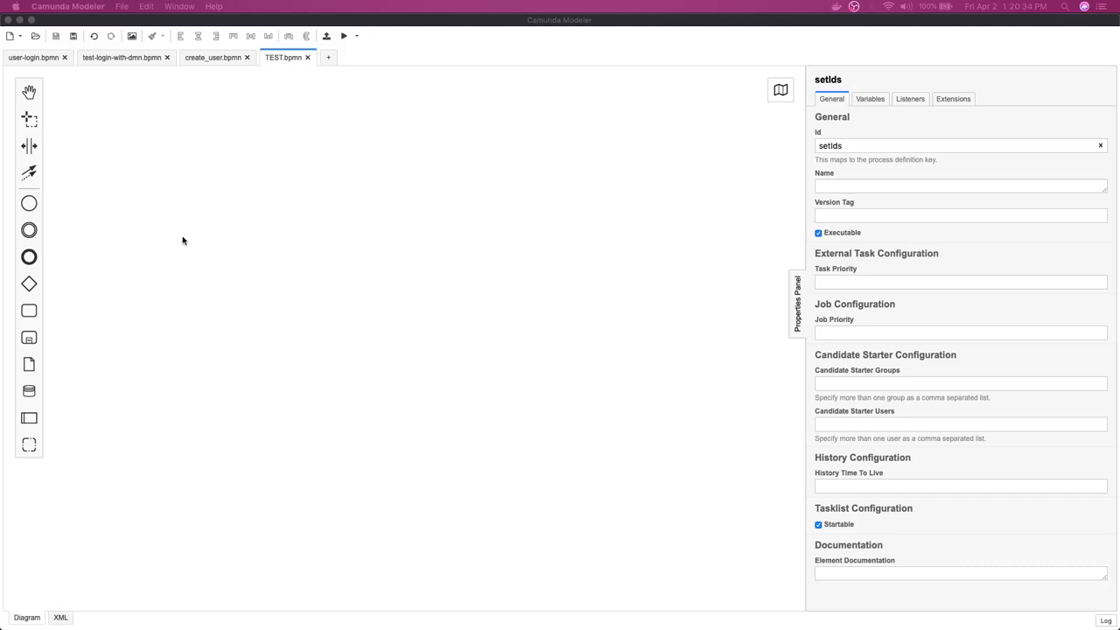
- Place a start event and a task beside it, then change the task into a service task
left_click(175, 194)
left_click(30, 204)
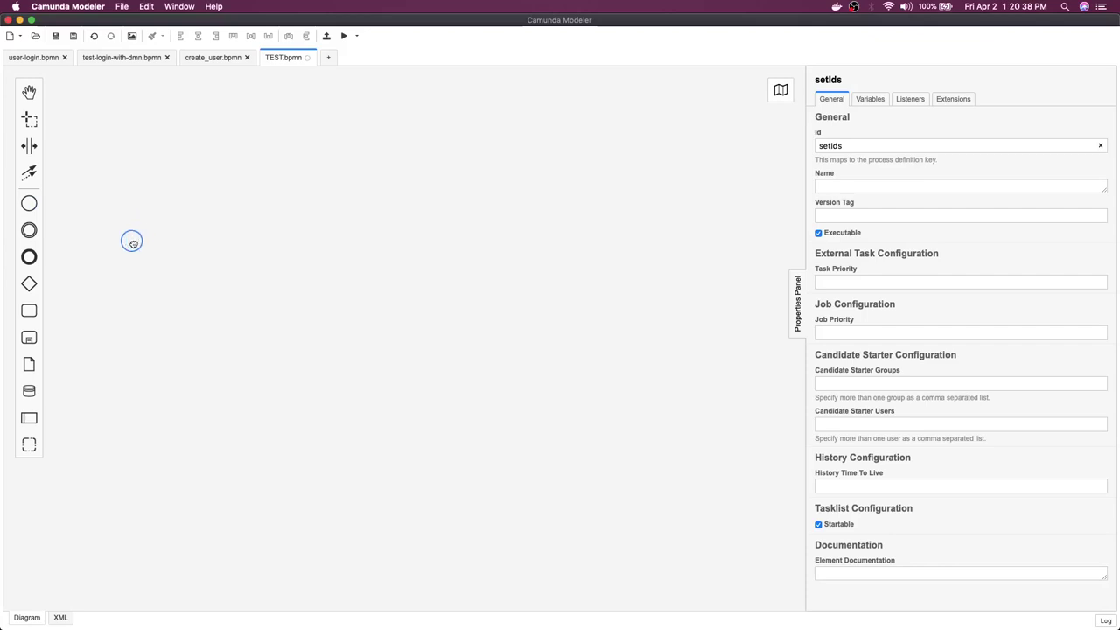
left_click(132, 240)
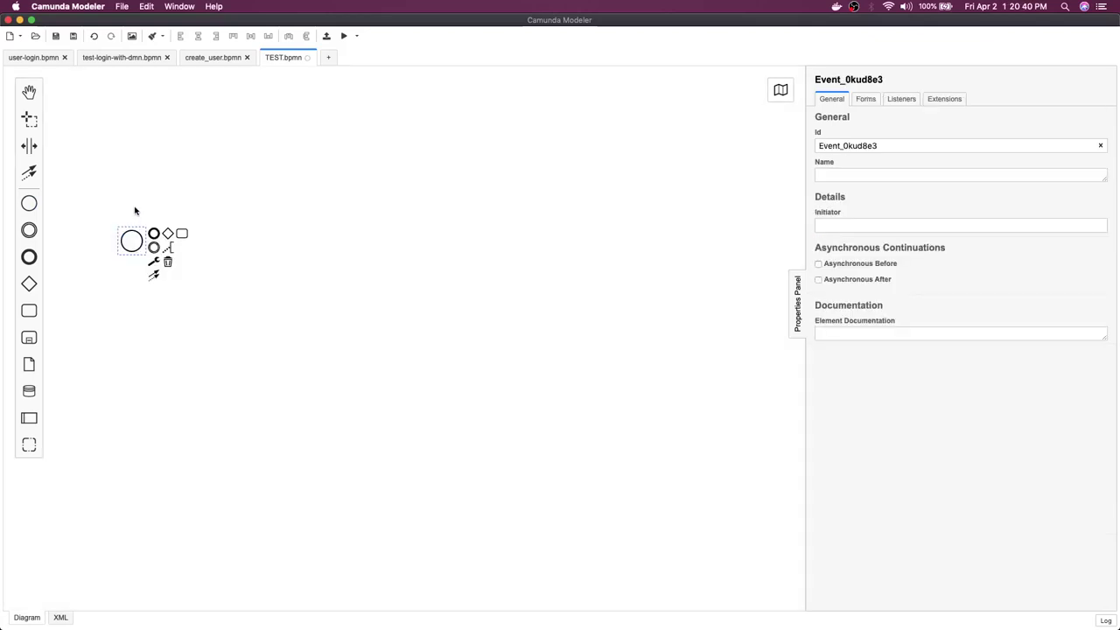
left_click(162, 191)
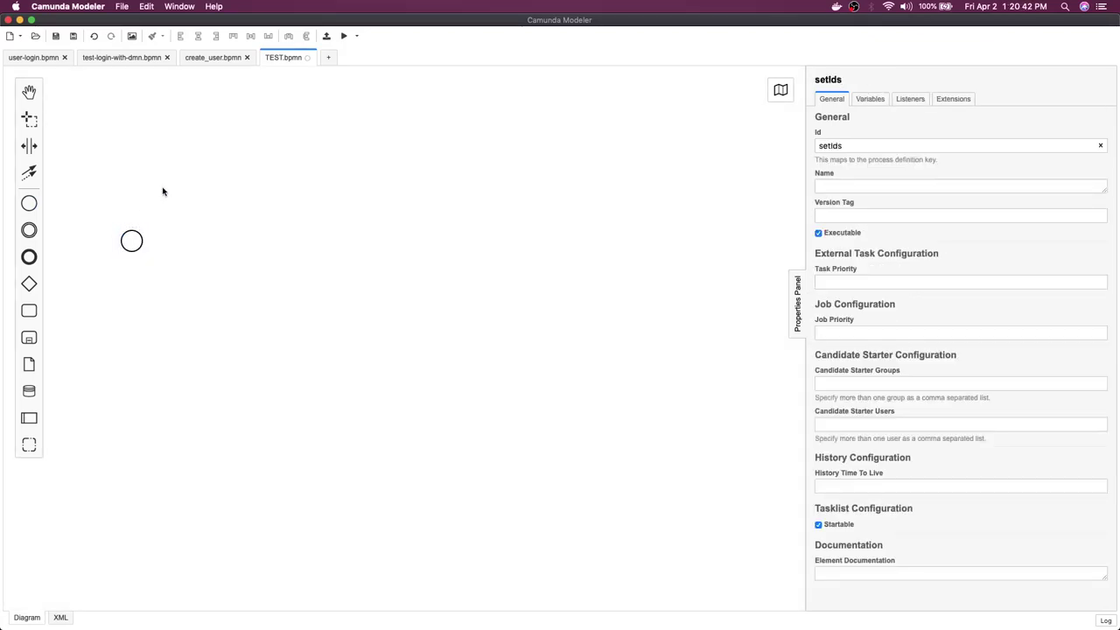
left_click(28, 312)
left_click(227, 240)
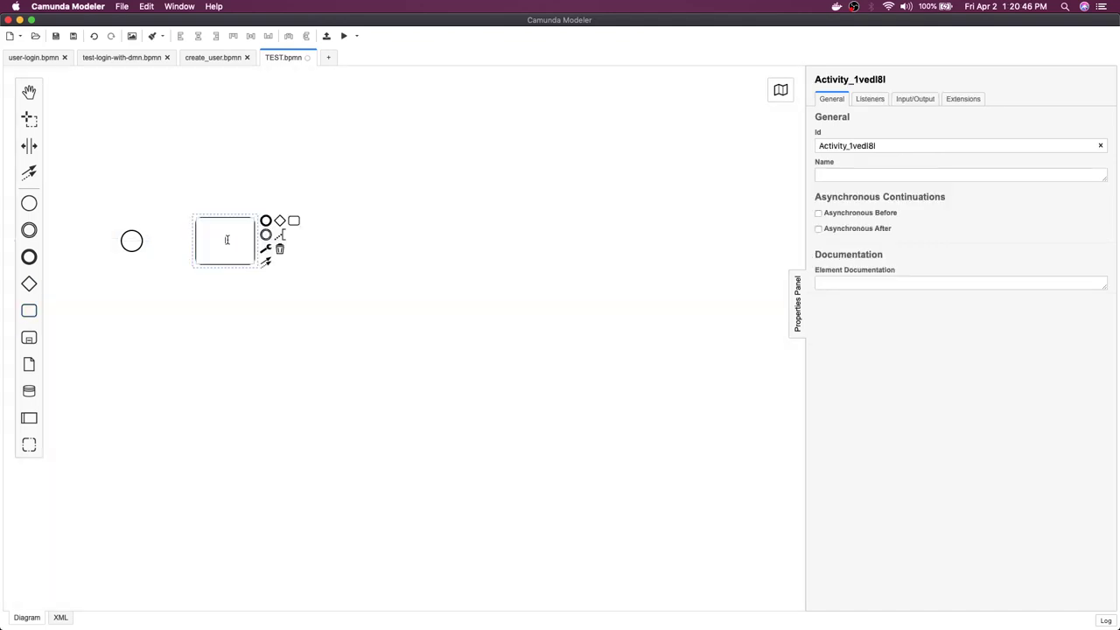
left_click(267, 250)
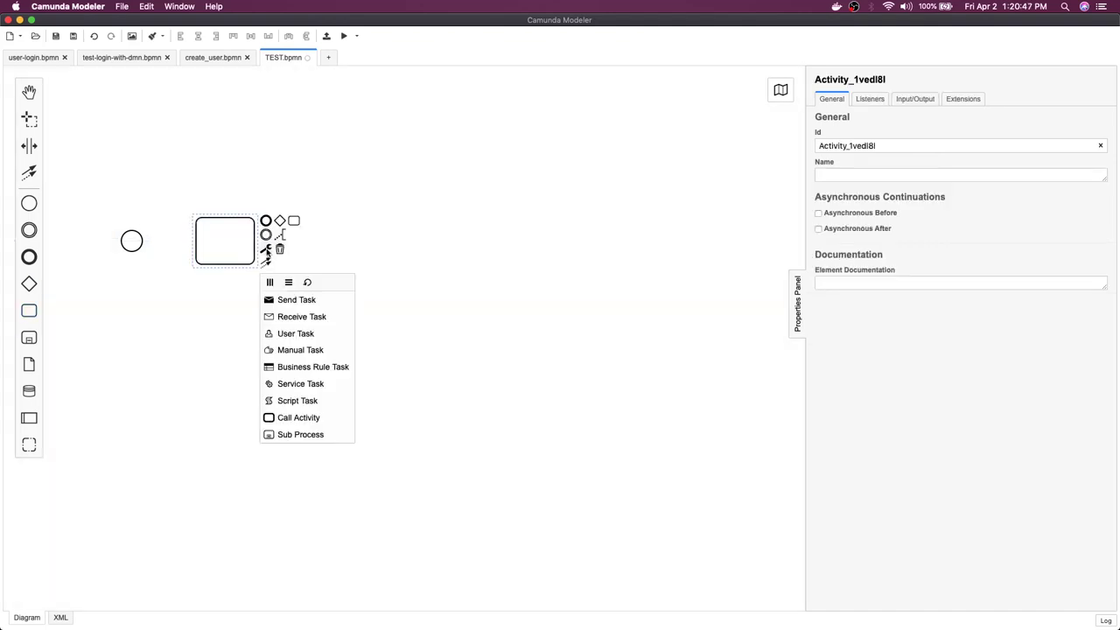
left_click(286, 383)
- Connect the start event to the service task, then add a second task after it and connect them
left_click(132, 240)
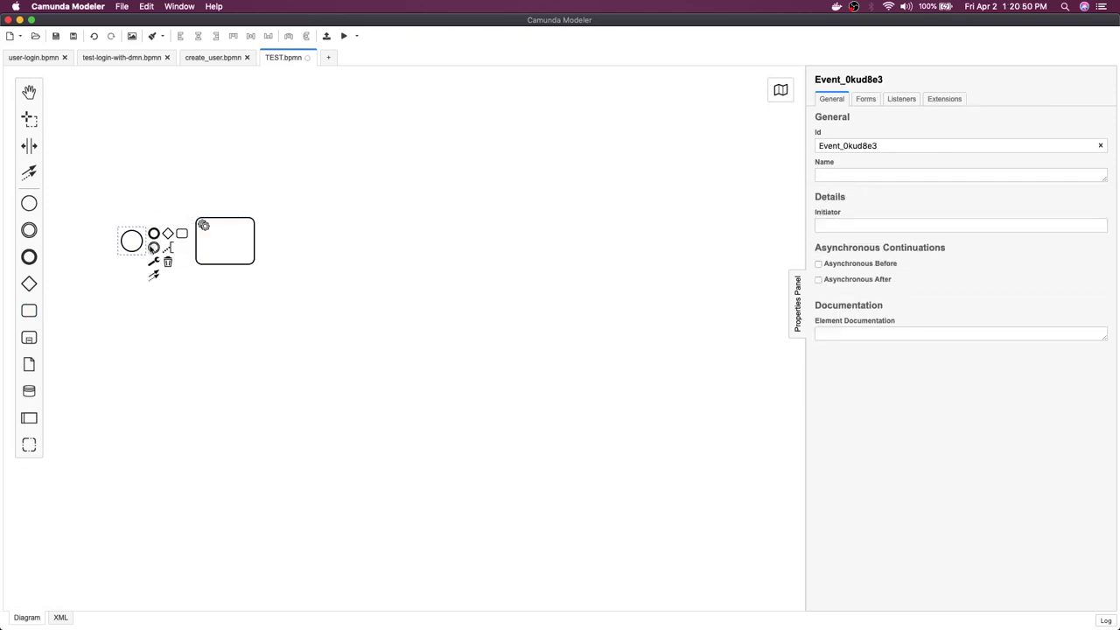
left_click_drag(155, 277, 199, 244)
left_click(200, 244)
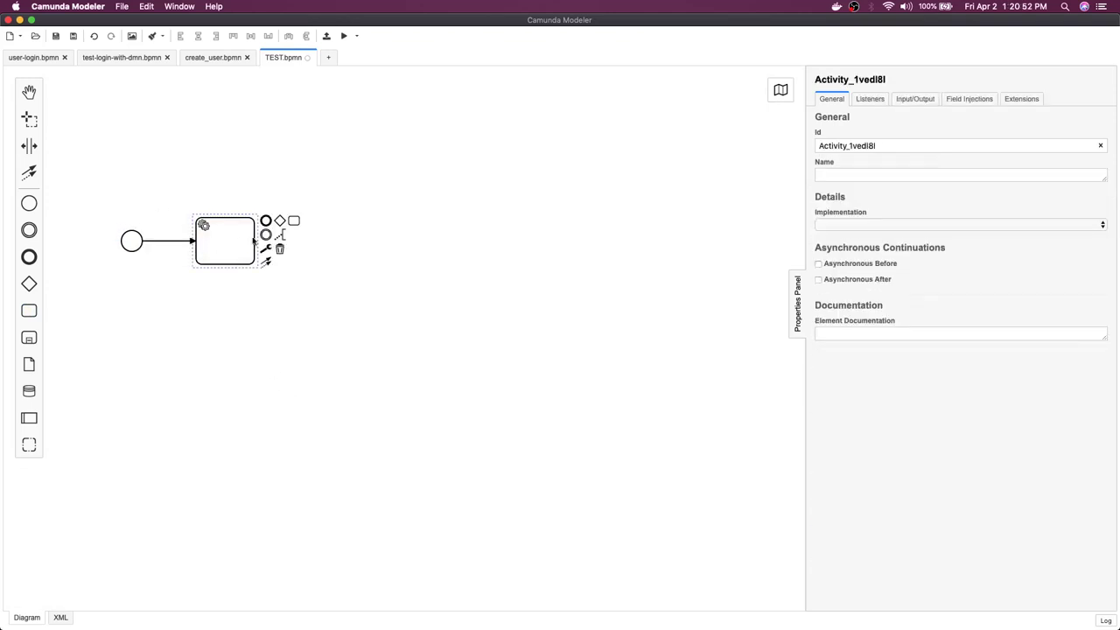
left_click(100, 292)
left_click_drag(29, 311, 329, 244)
left_click(245, 240)
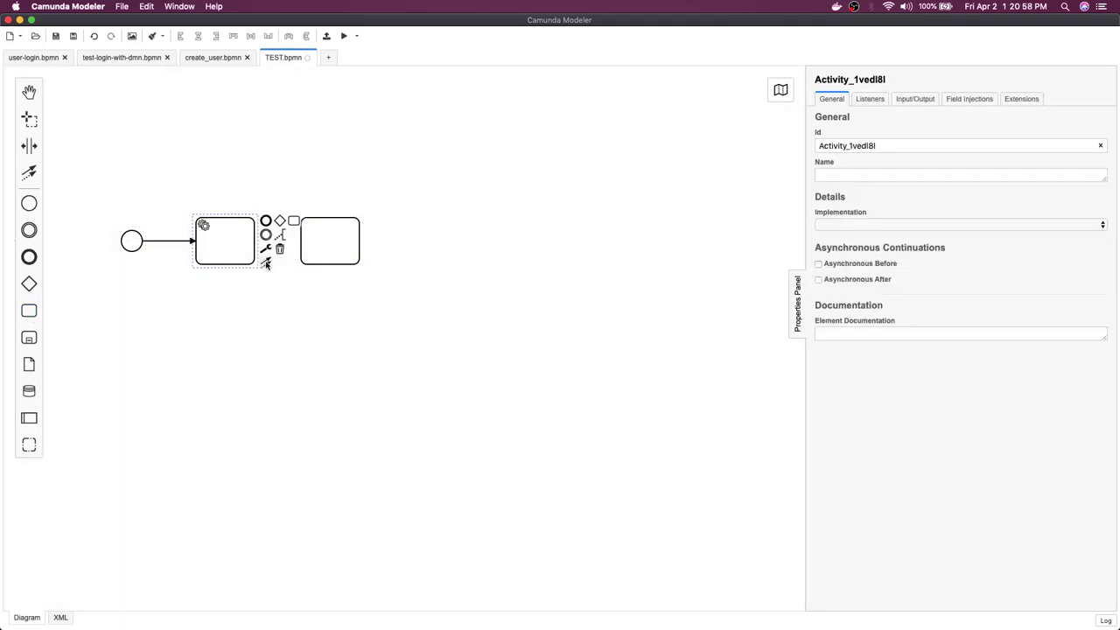
left_click_drag(265, 260, 303, 246)
left_click(326, 245)
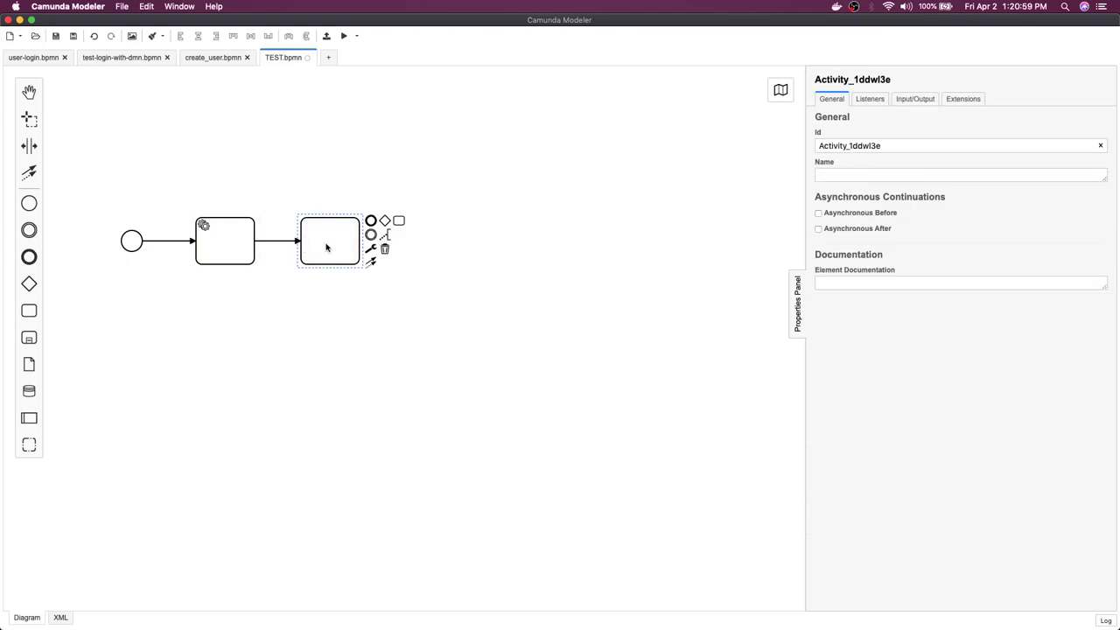
- Append an end event after the second task and label the first task 'Set Variable'
left_click(371, 221)
left_click(517, 205)
left_click(240, 239)
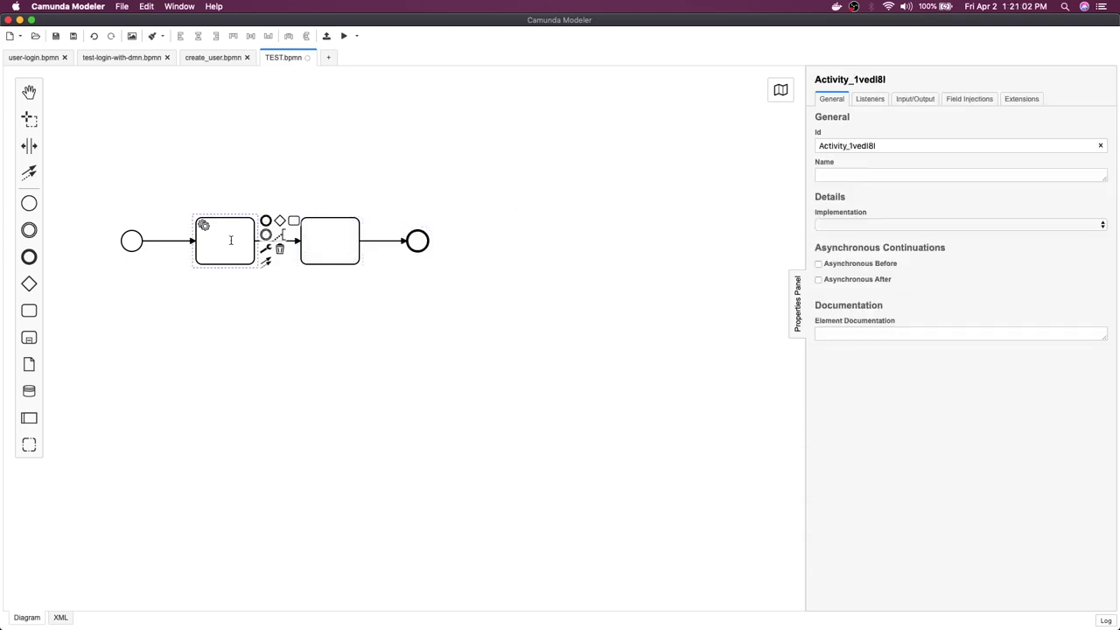
double_click(231, 240)
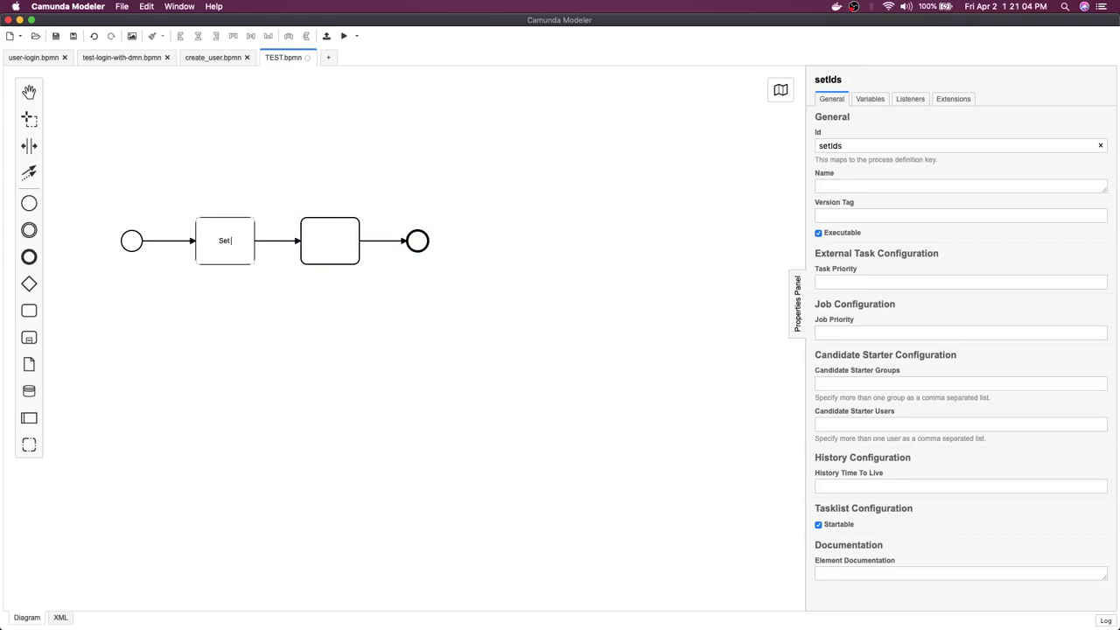
type("Set Variable")
left_click(303, 240)
- Label the second task 'Check Variable' and convert it into a user task
left_click(333, 238)
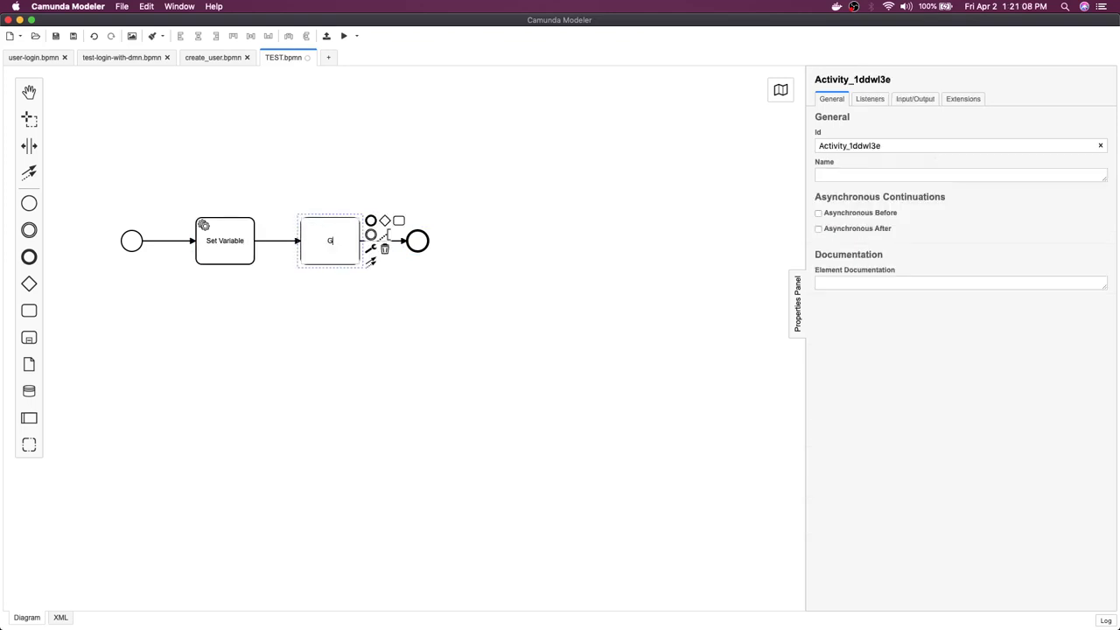
key("BackSpace")
key("BackSpace")
type("Check Variable")
left_click(416, 330)
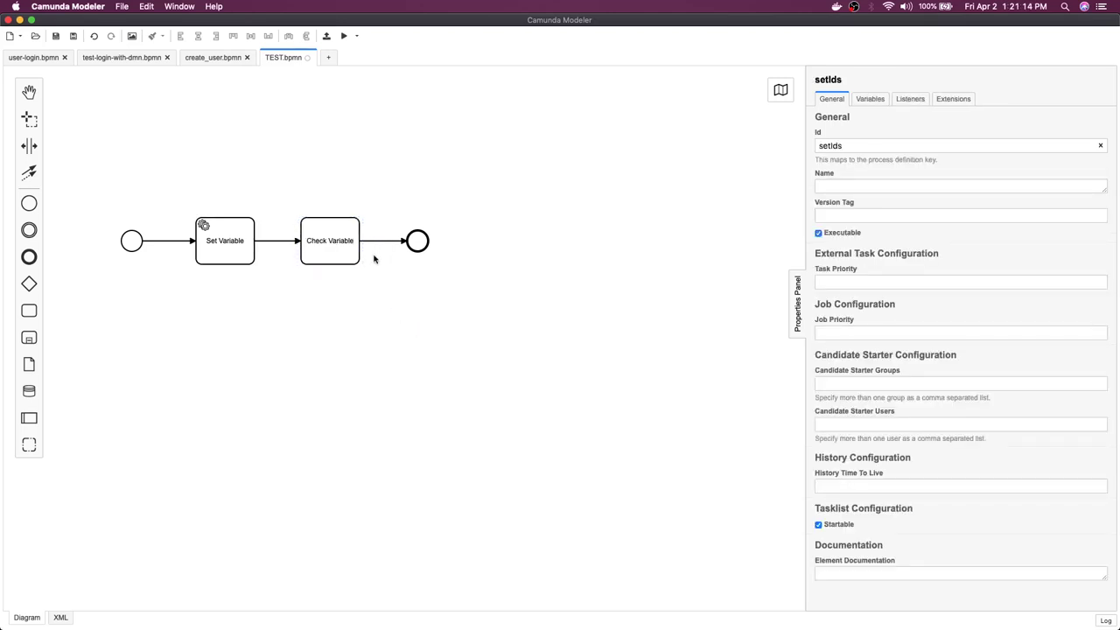
left_click(350, 252)
left_click(370, 252)
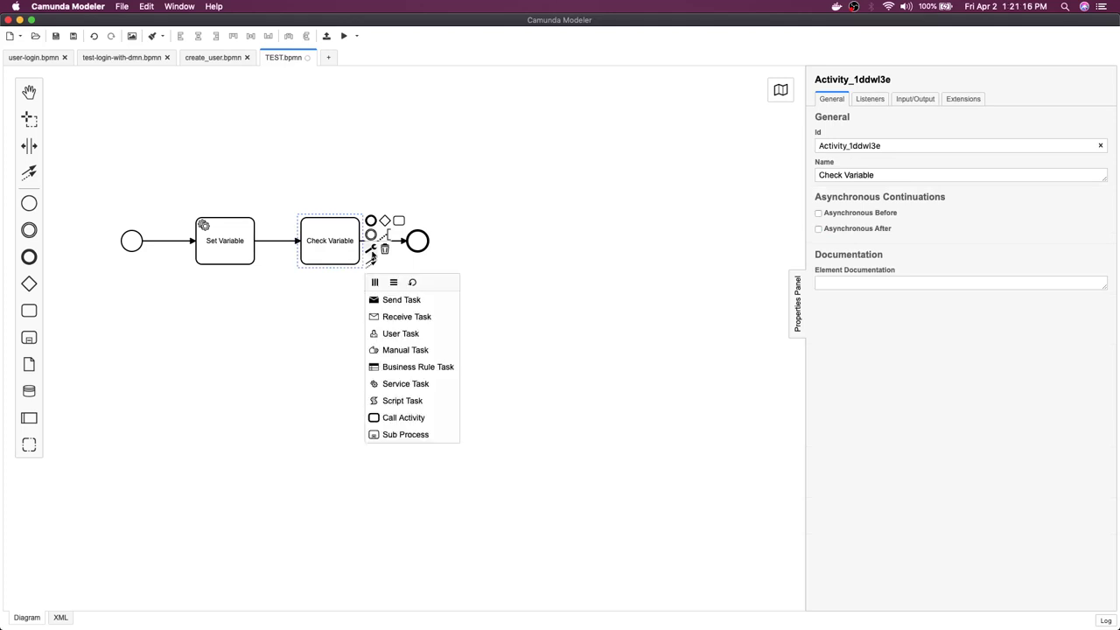
left_click(391, 333)
- Give Set Variable an Expression implementation: ${execution.setVariable('test','foo')}
left_click(292, 329)
left_click(226, 244)
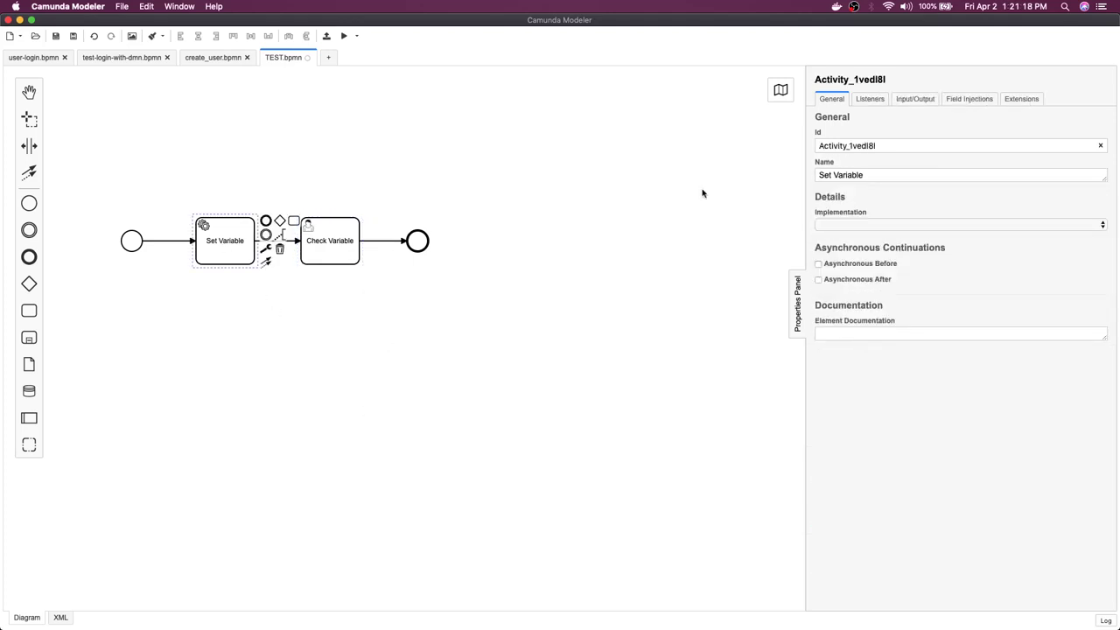
left_click(837, 224)
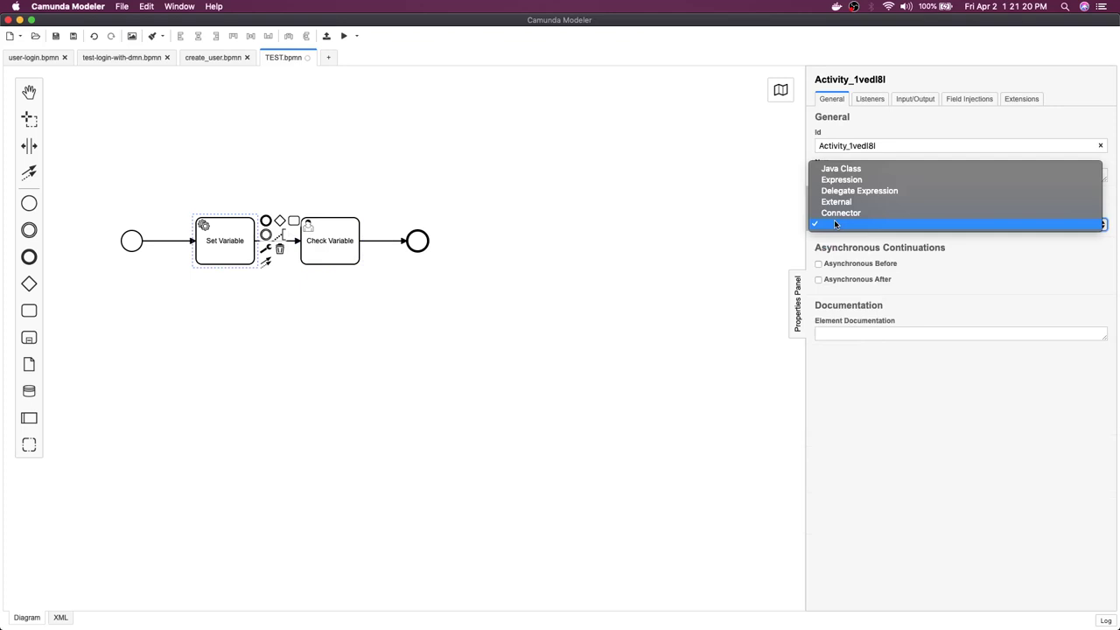
left_click(856, 182)
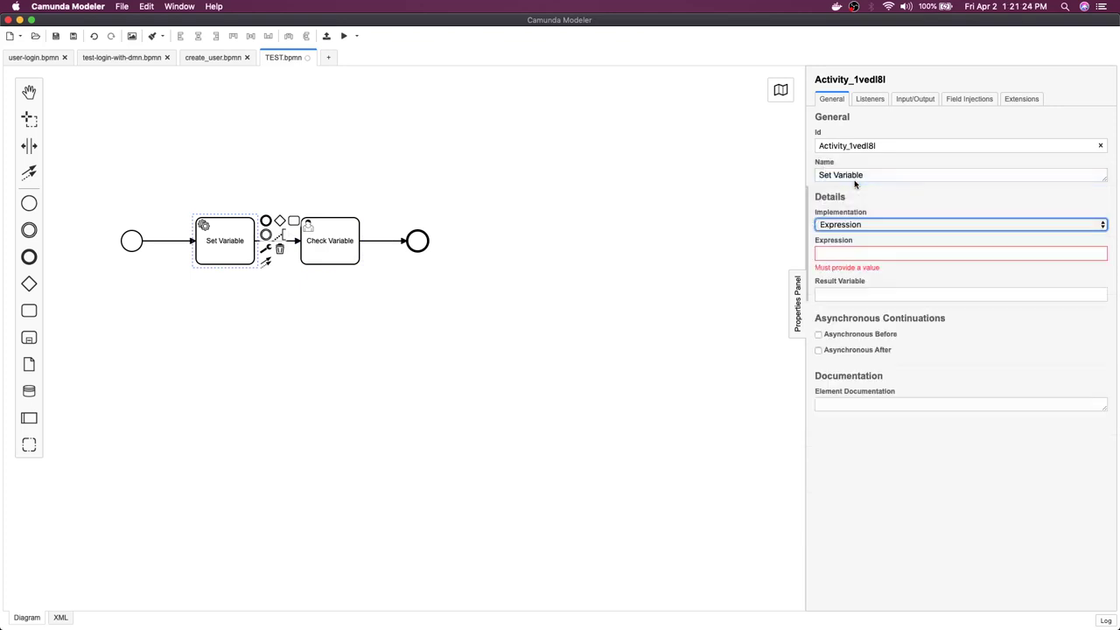
left_click(839, 252)
type("${execution.setVariable('test','foo')}")
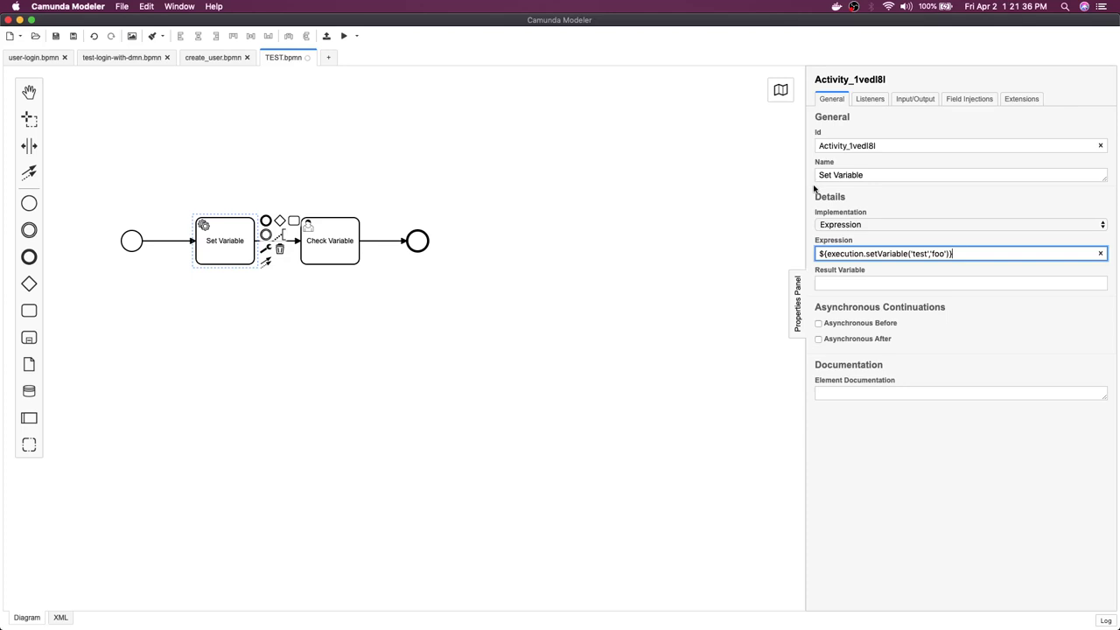
left_click(657, 298)
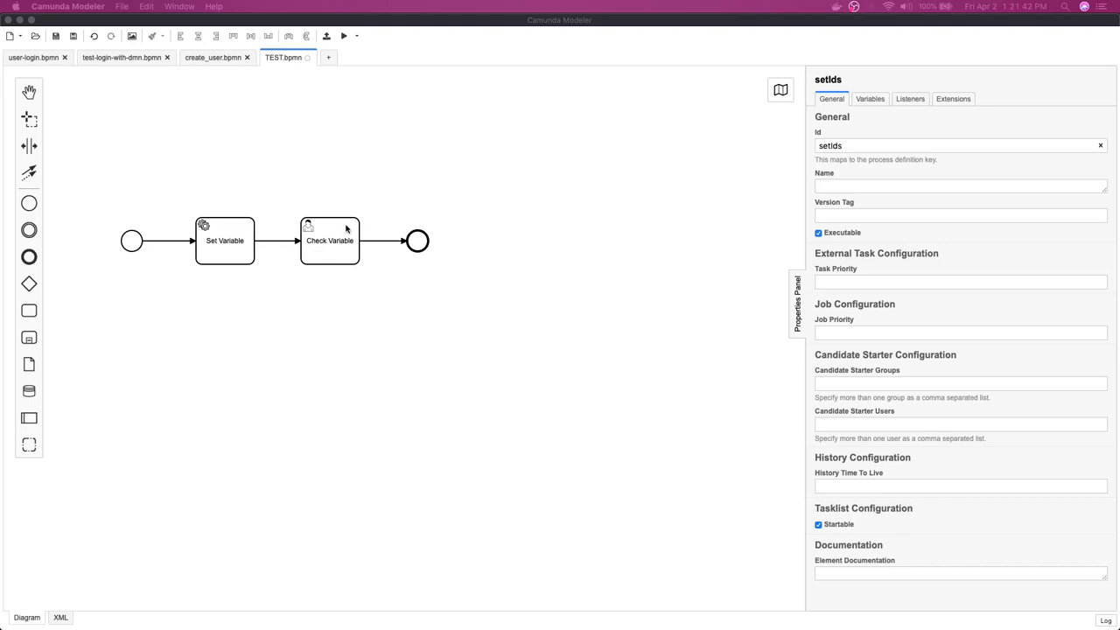
- Replace the process Id setIds with Testing-2 in the process properties
left_click(225, 243)
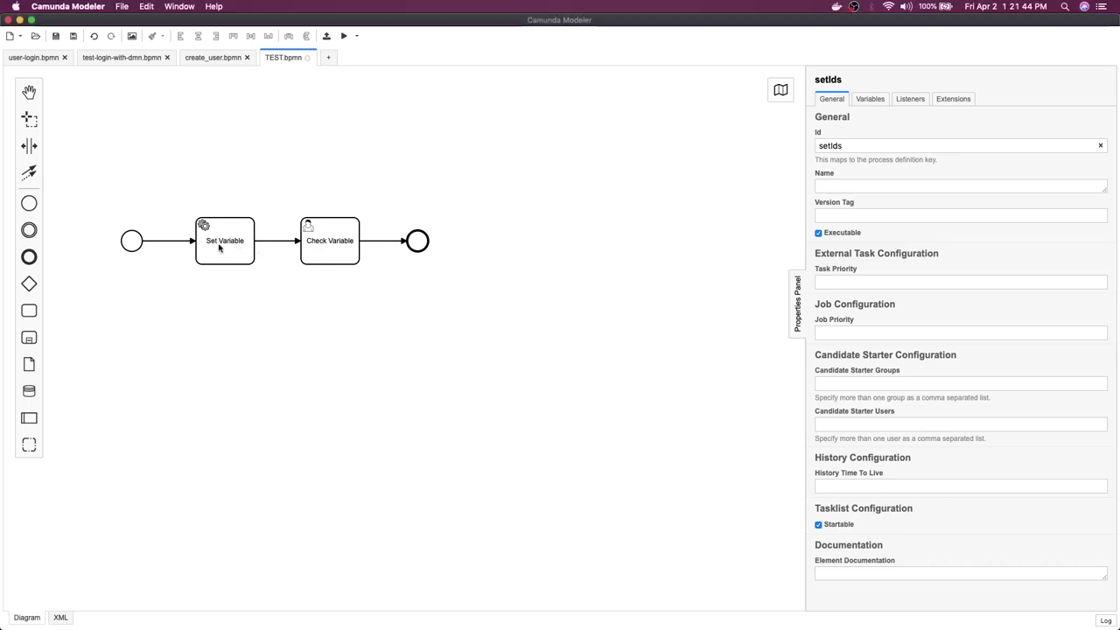
left_click(225, 243)
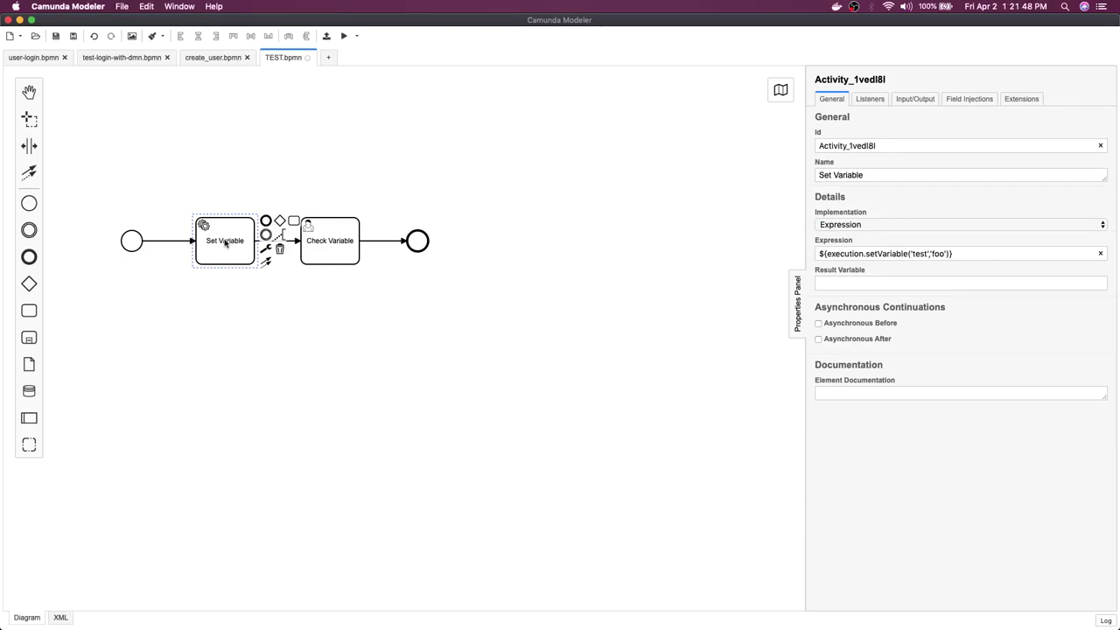
left_click(332, 233)
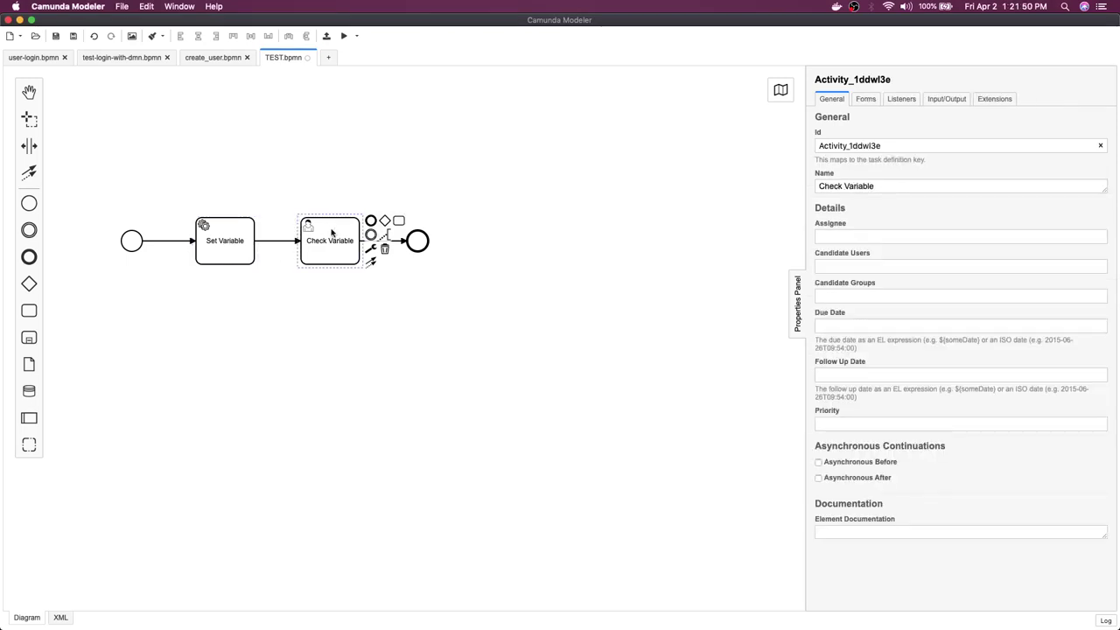
left_click(272, 162)
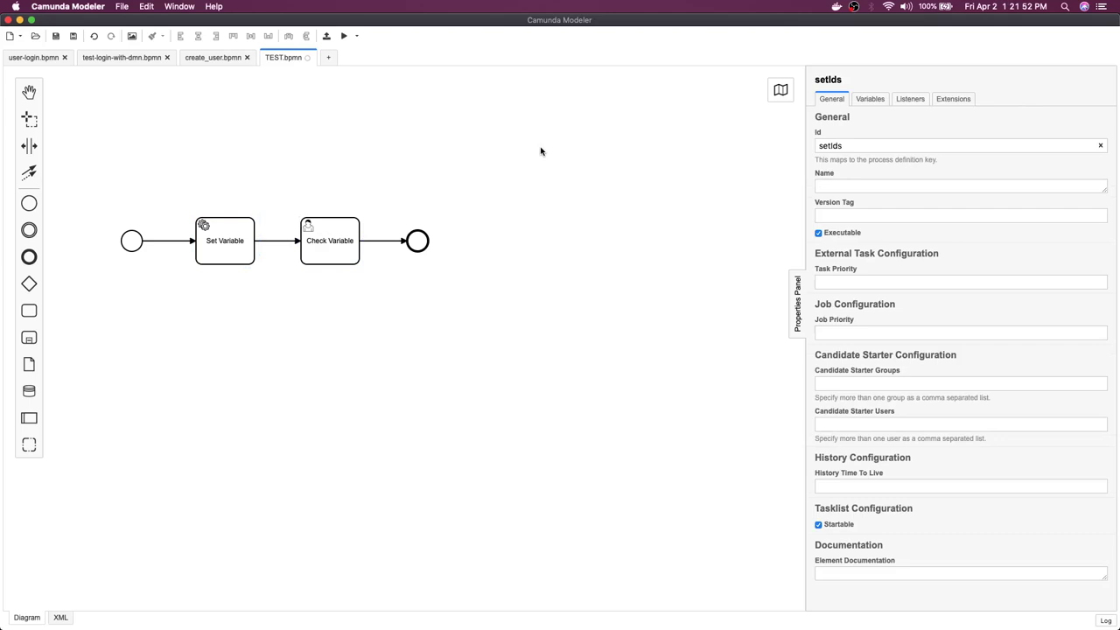
double_click(905, 148)
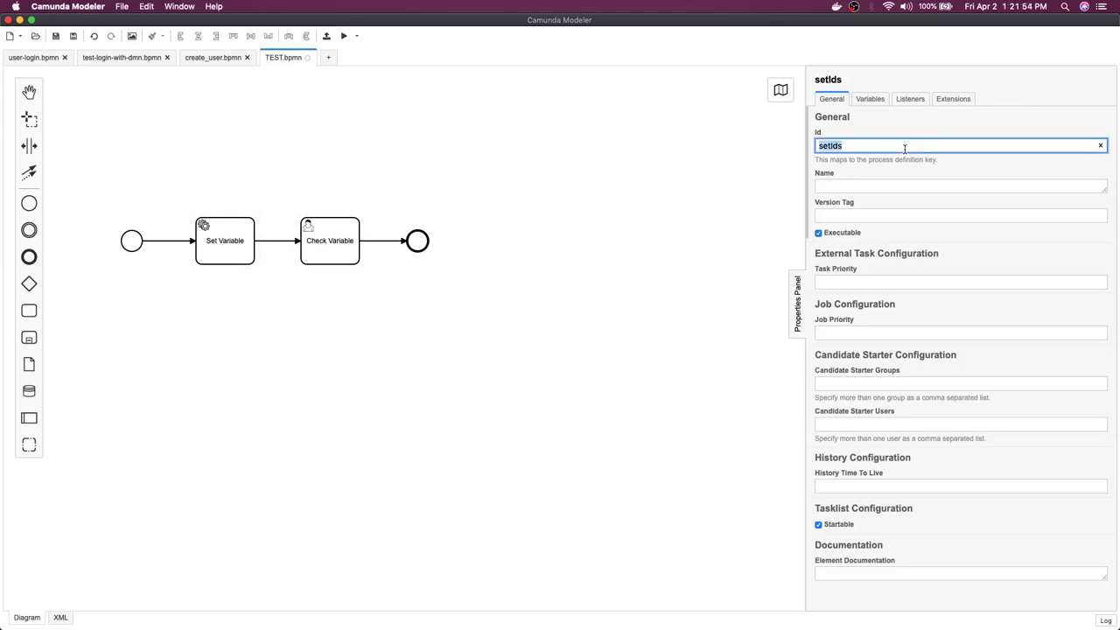
type("Testing-2")
left_click(623, 242)
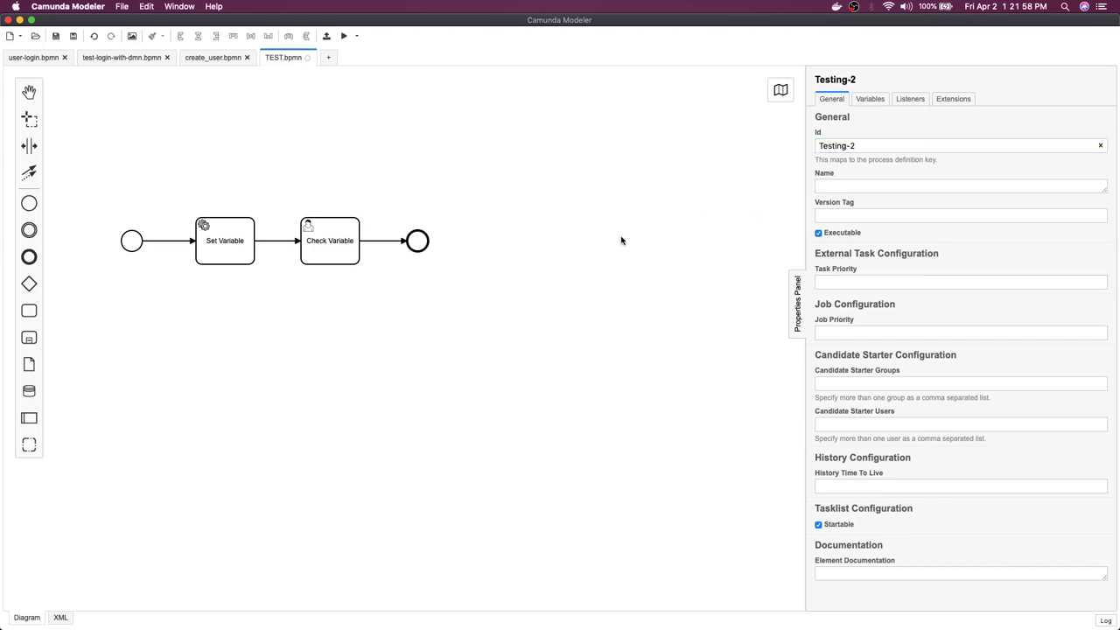
left_click(337, 251)
left_click(236, 249)
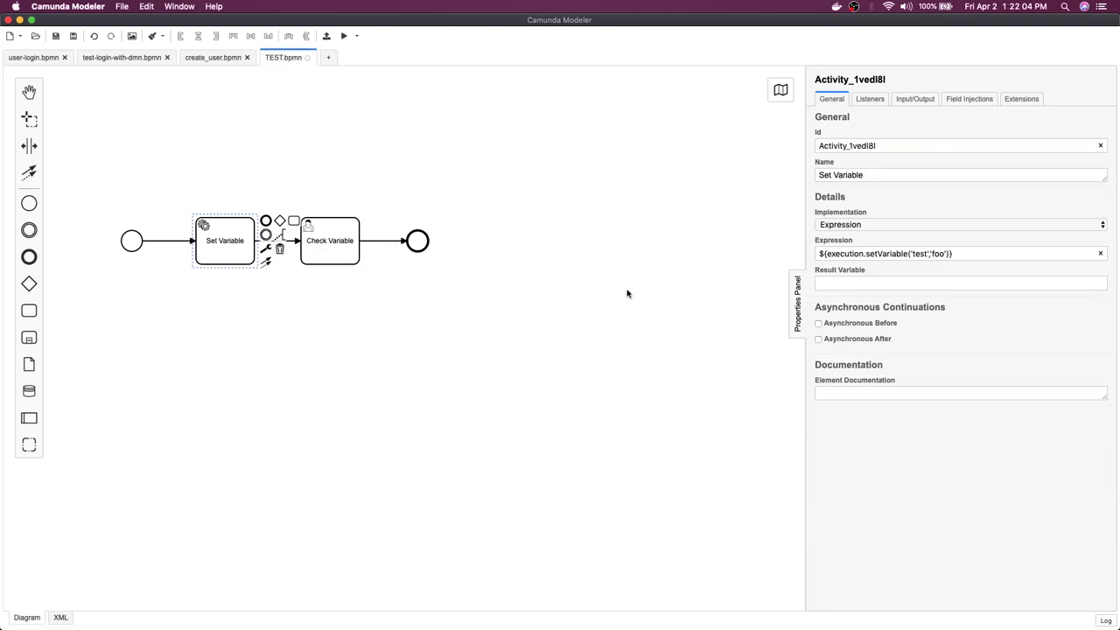
double_click(917, 253)
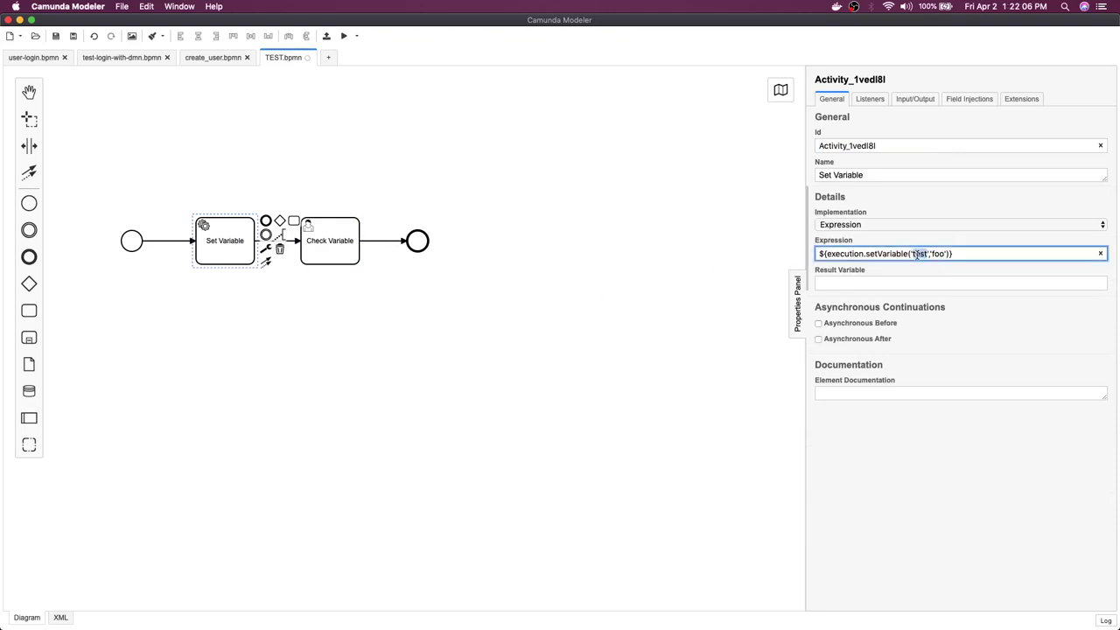
type("hi")
double_click(930, 253)
type("SayHello")
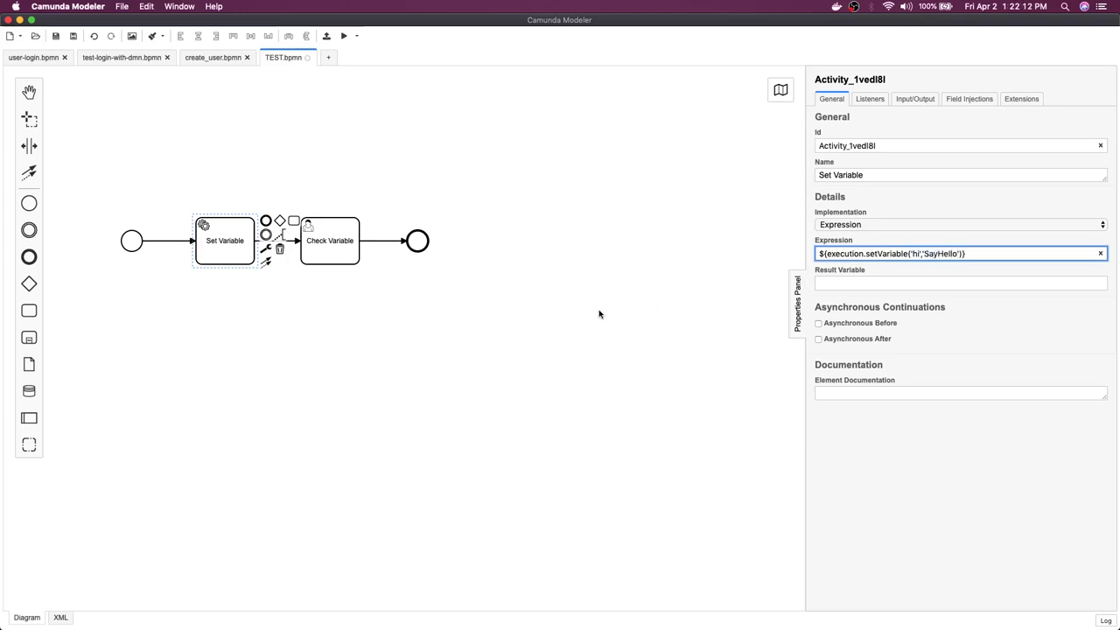
left_click(527, 315)
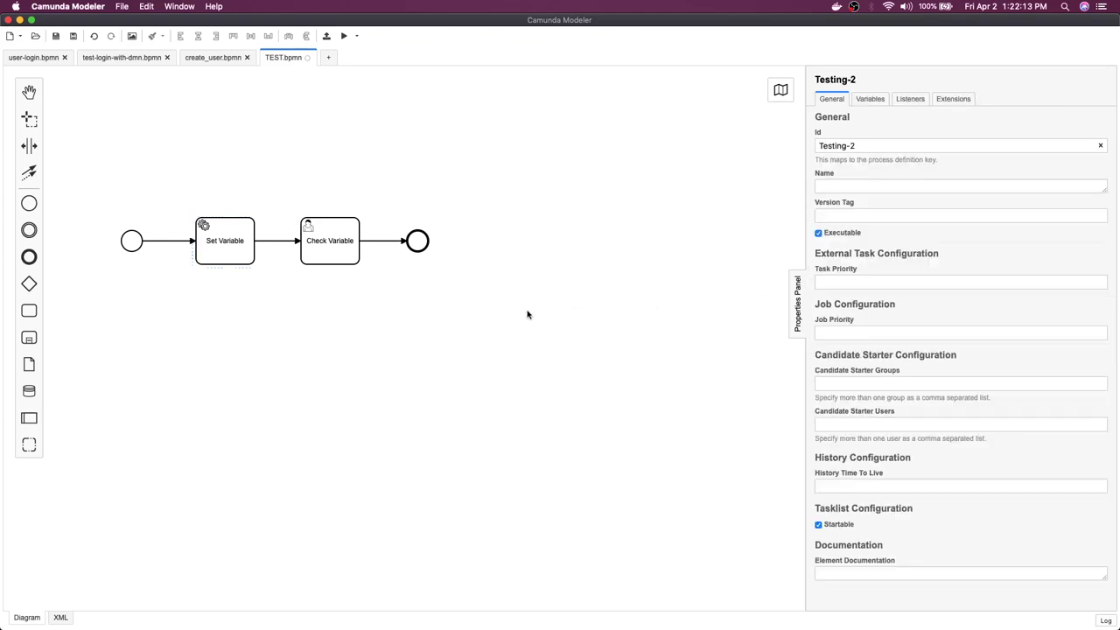
left_click(236, 251)
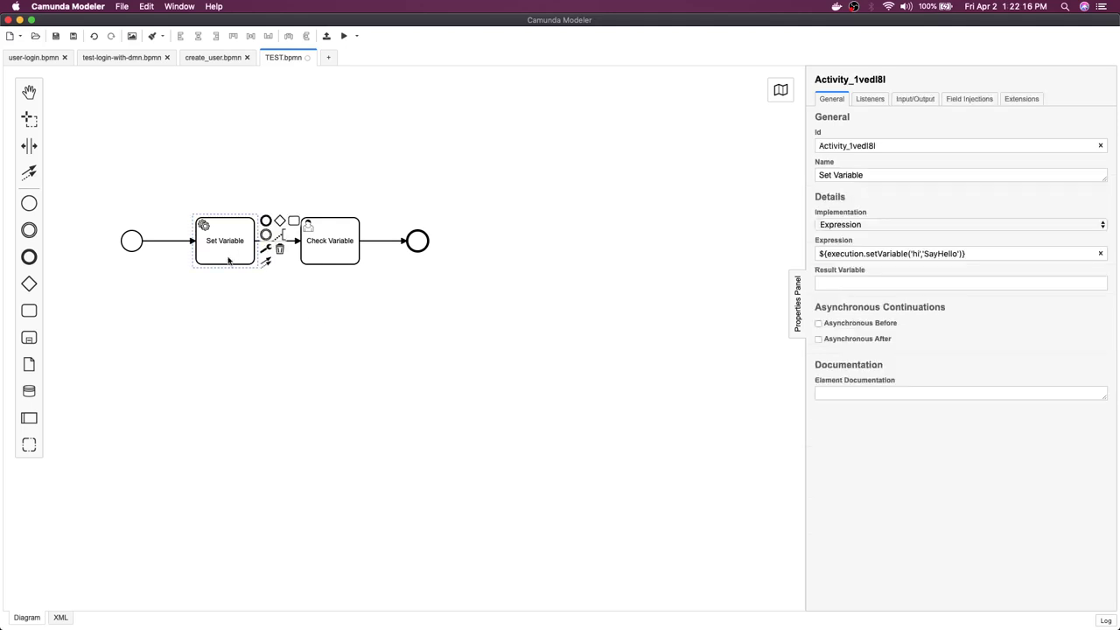
left_click(917, 101)
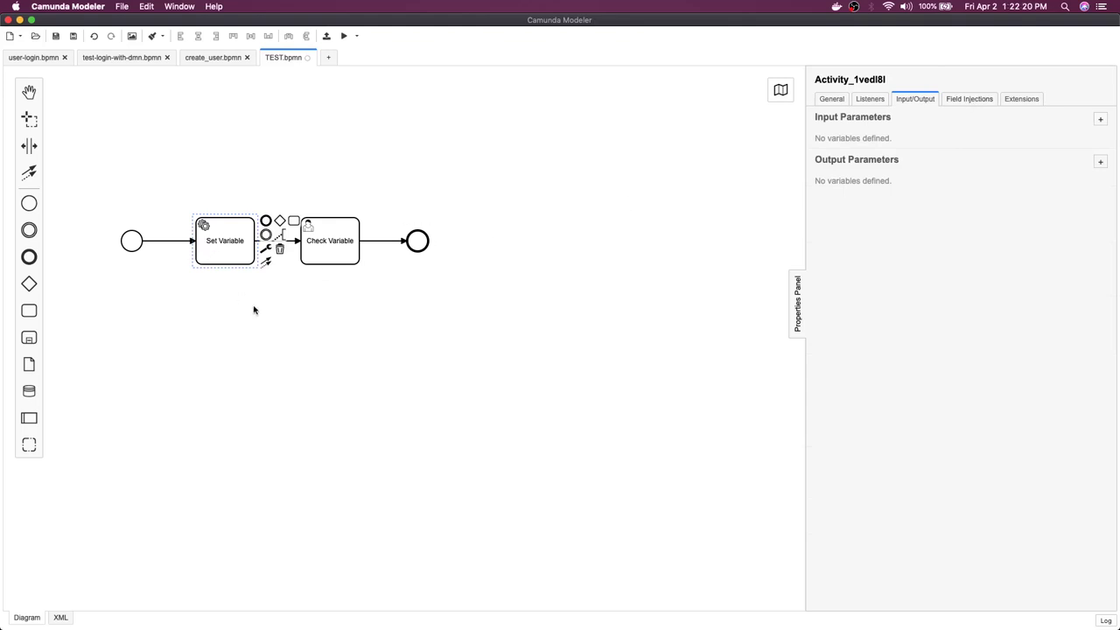
left_click(262, 278)
left_click(237, 256)
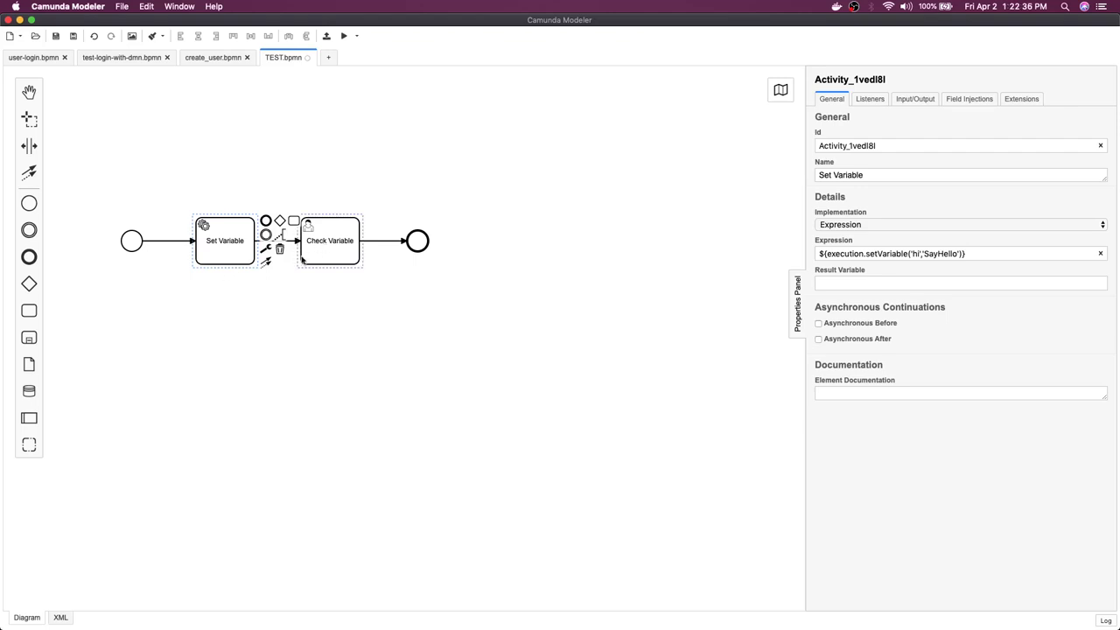
left_click(330, 250)
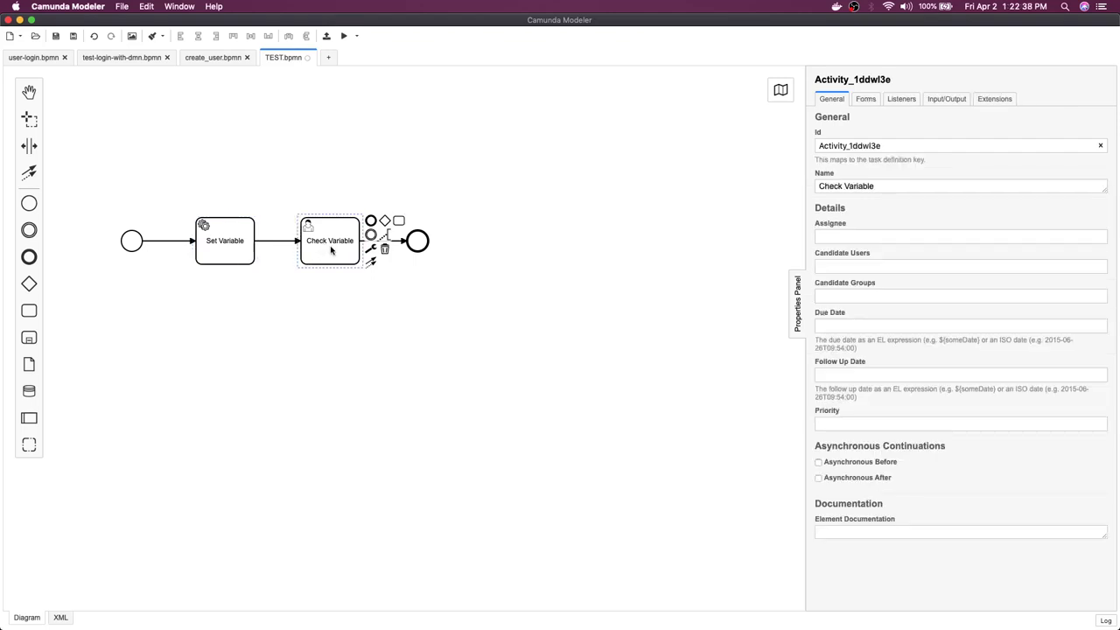
left_click(257, 298)
left_click(210, 243)
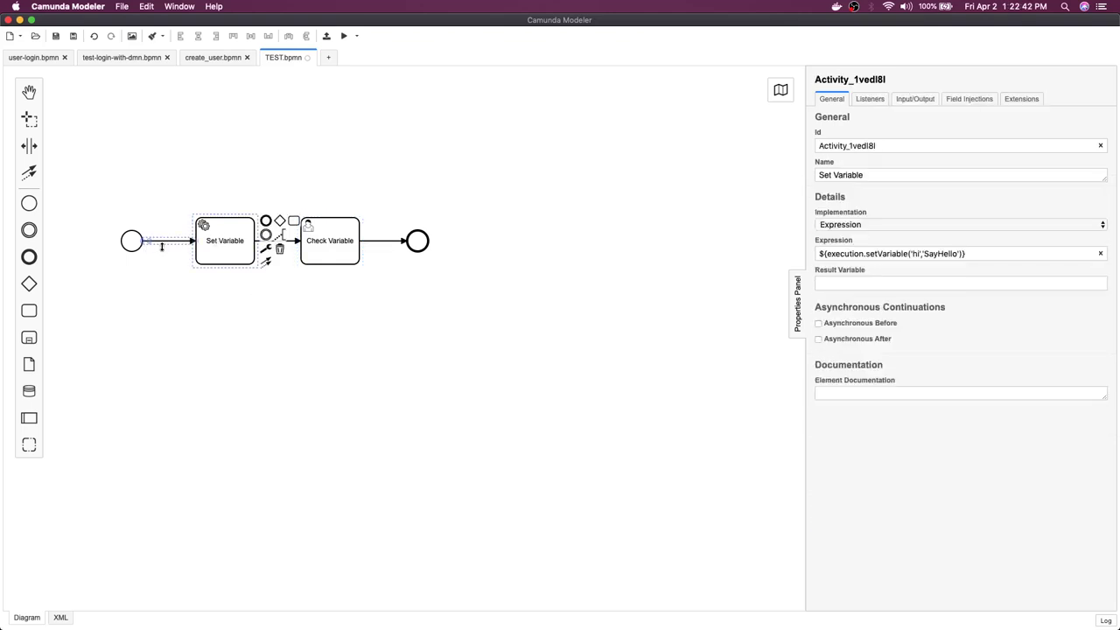
left_click(341, 245)
left_click(243, 254)
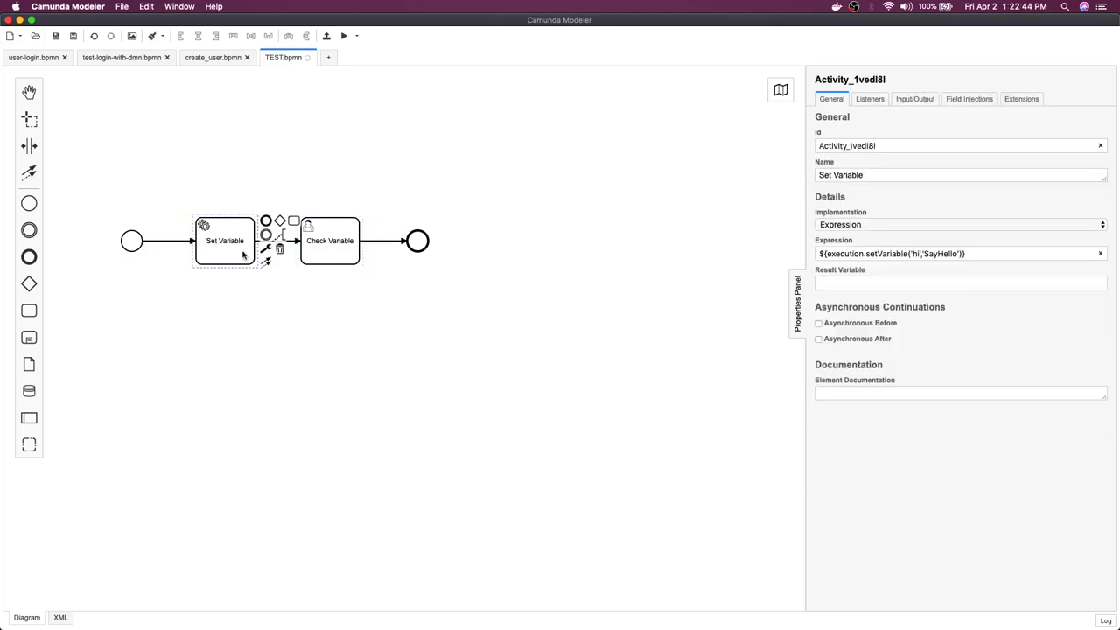
left_click(340, 254)
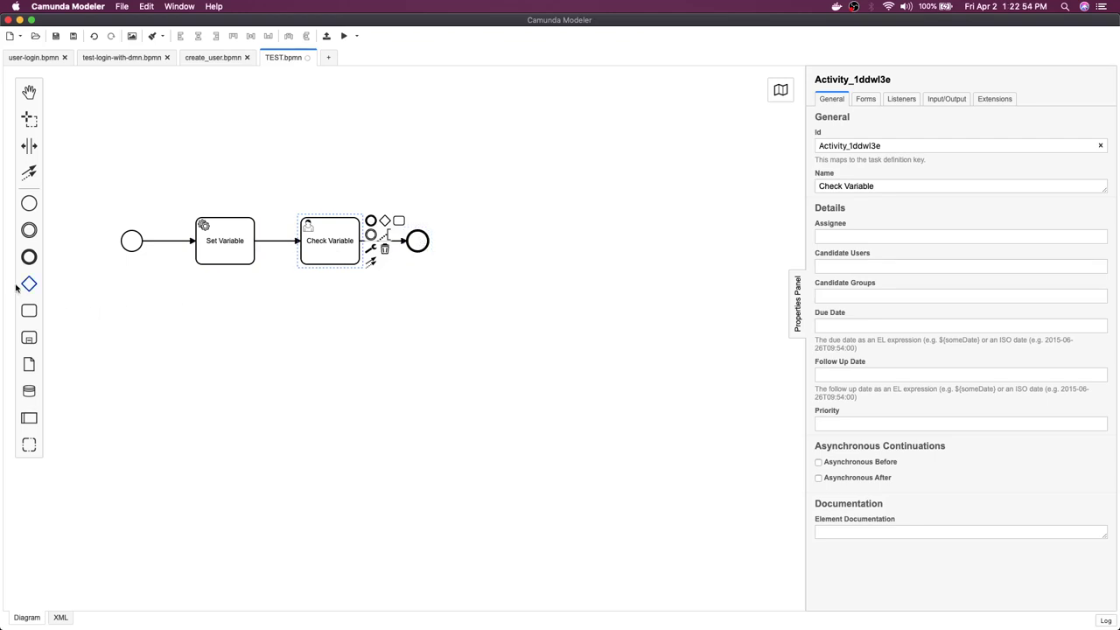
- Drop an exclusive gateway onto the Check Variable–end flow and move the end event further right
left_click(29, 284)
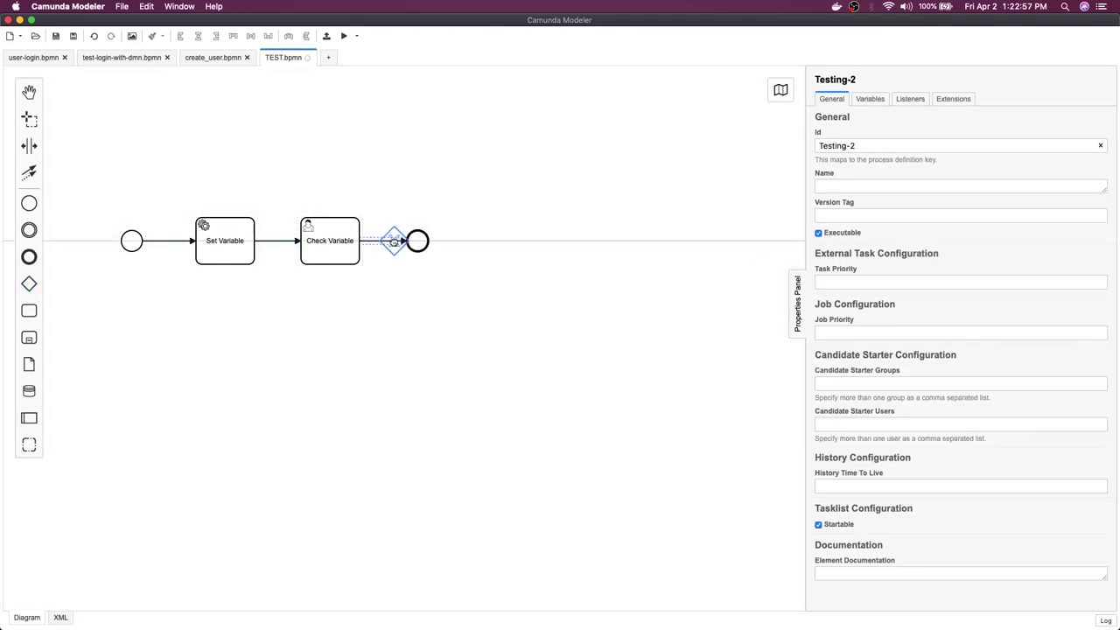
left_click(394, 241)
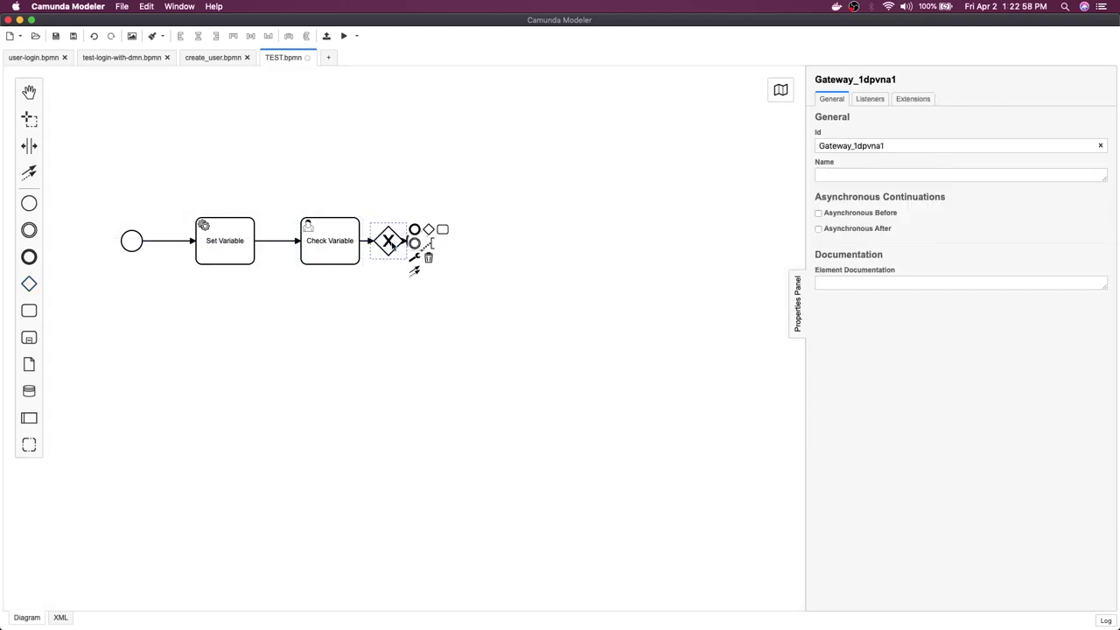
left_click(488, 245)
left_click_drag(417, 242, 522, 242)
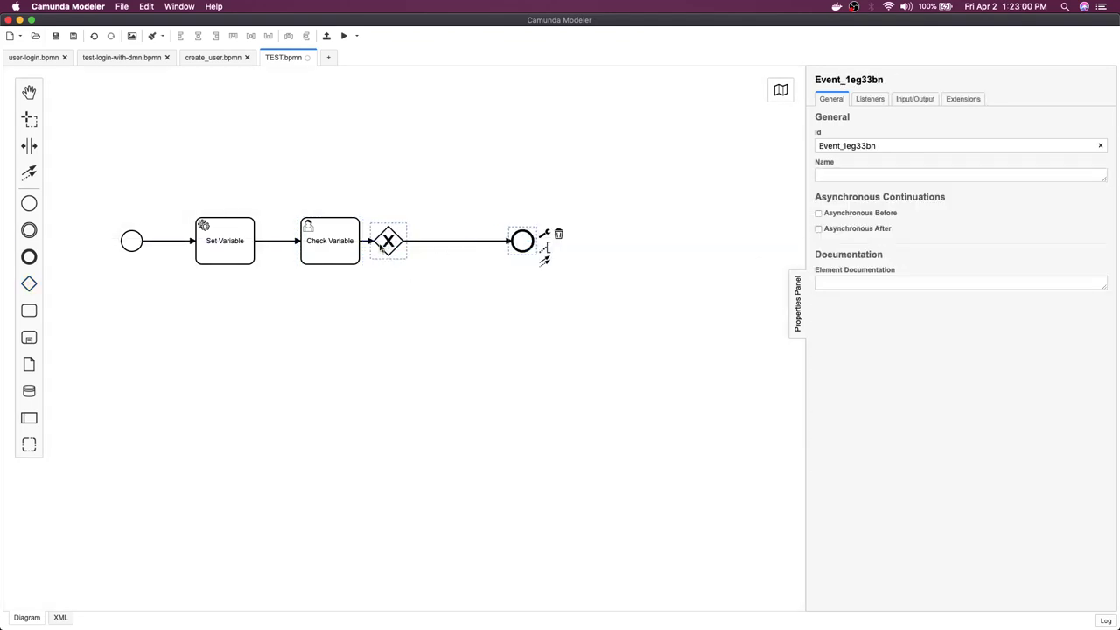
left_click_drag(388, 241, 411, 240)
- Add a new task below the gateway and connect the gateway down to it
left_click(29, 311)
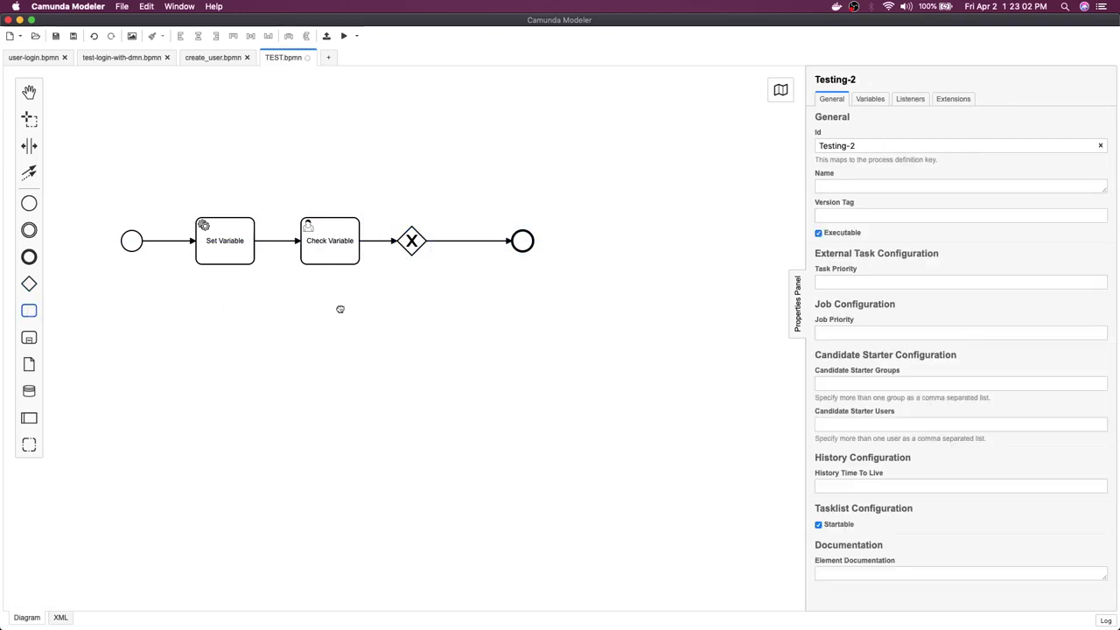
left_click(412, 335)
left_click(468, 273)
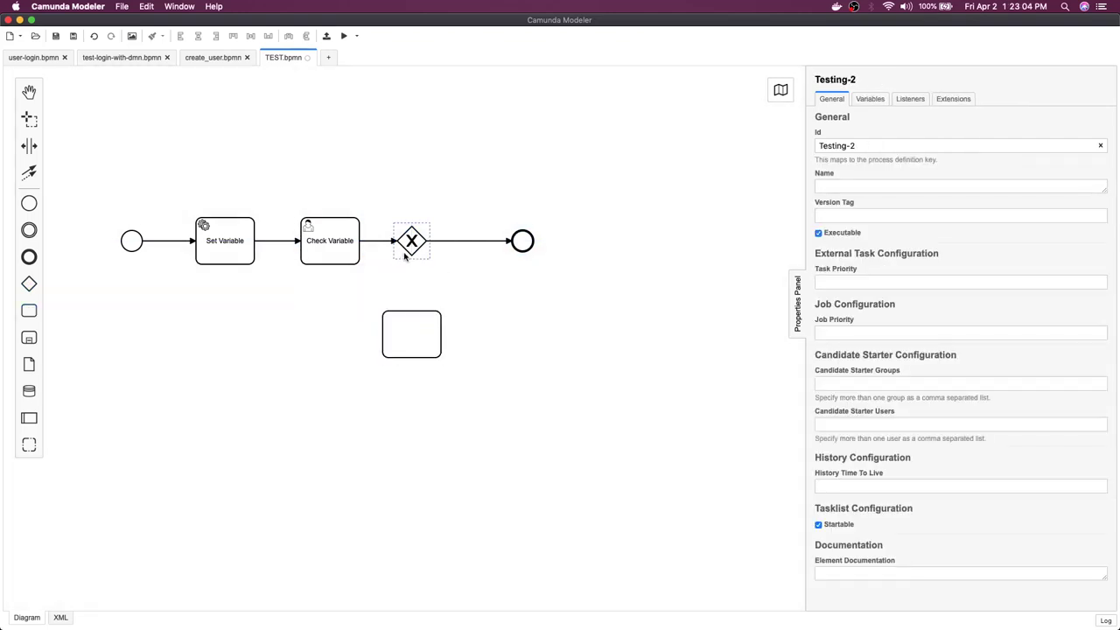
left_click(405, 252)
left_click(446, 272)
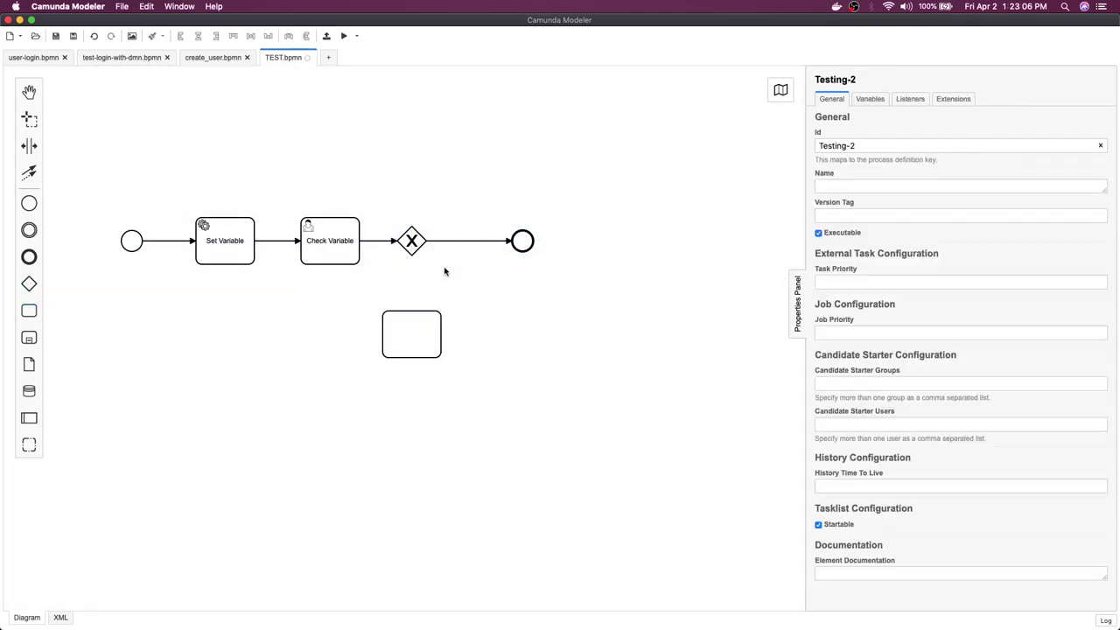
left_click(403, 246)
left_click_drag(438, 270, 412, 316)
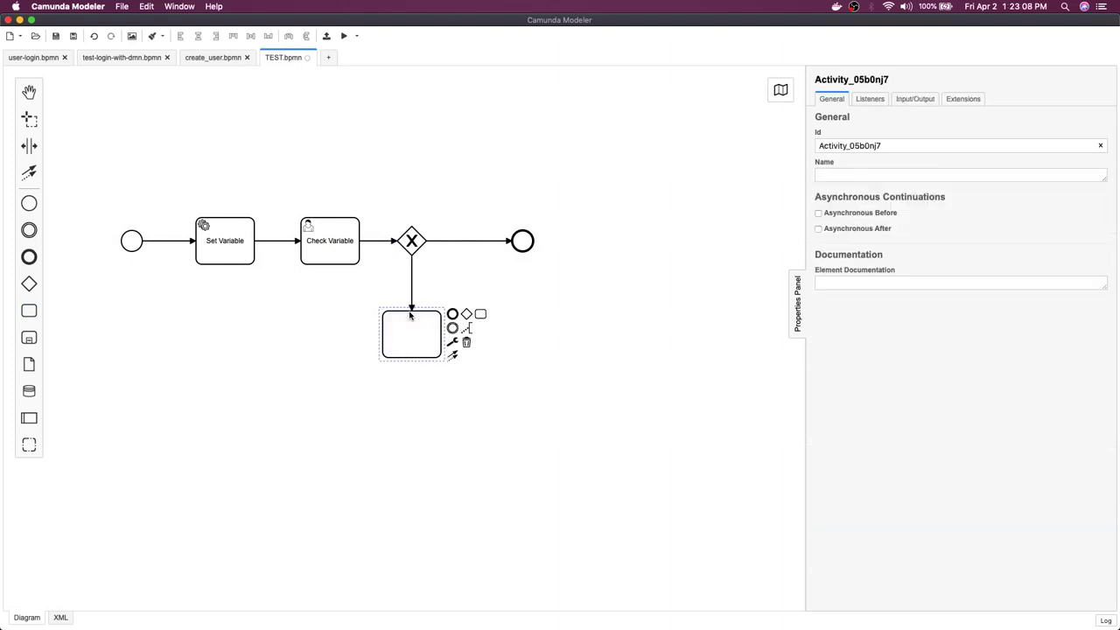
left_click(460, 271)
- Set the condition type of the gateway's flow to the lower task to Expression
left_click(412, 275)
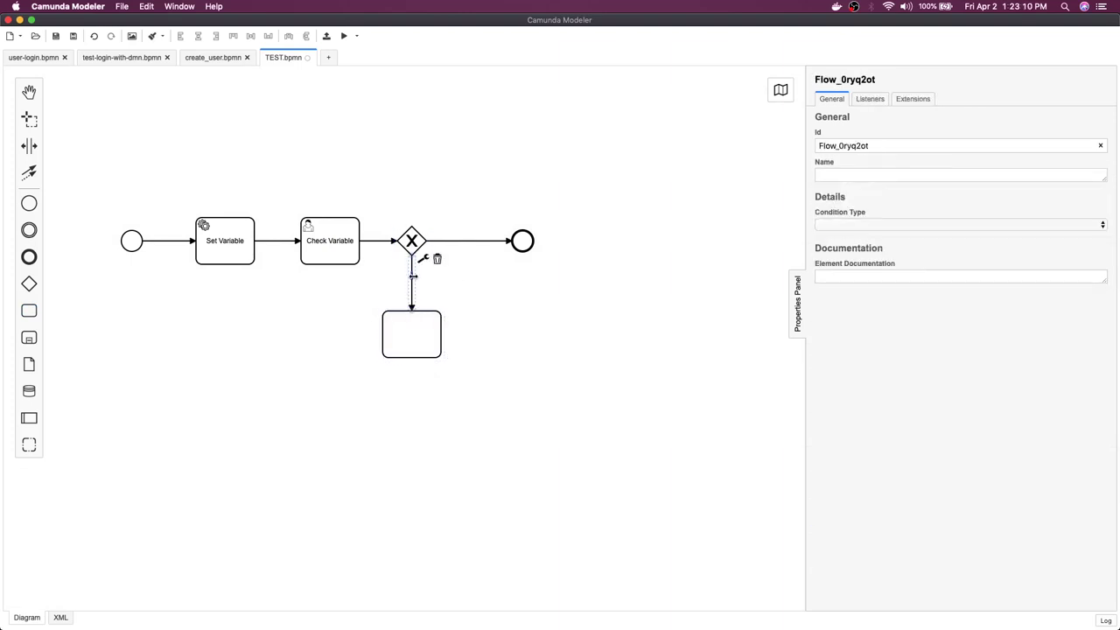
left_click(842, 225)
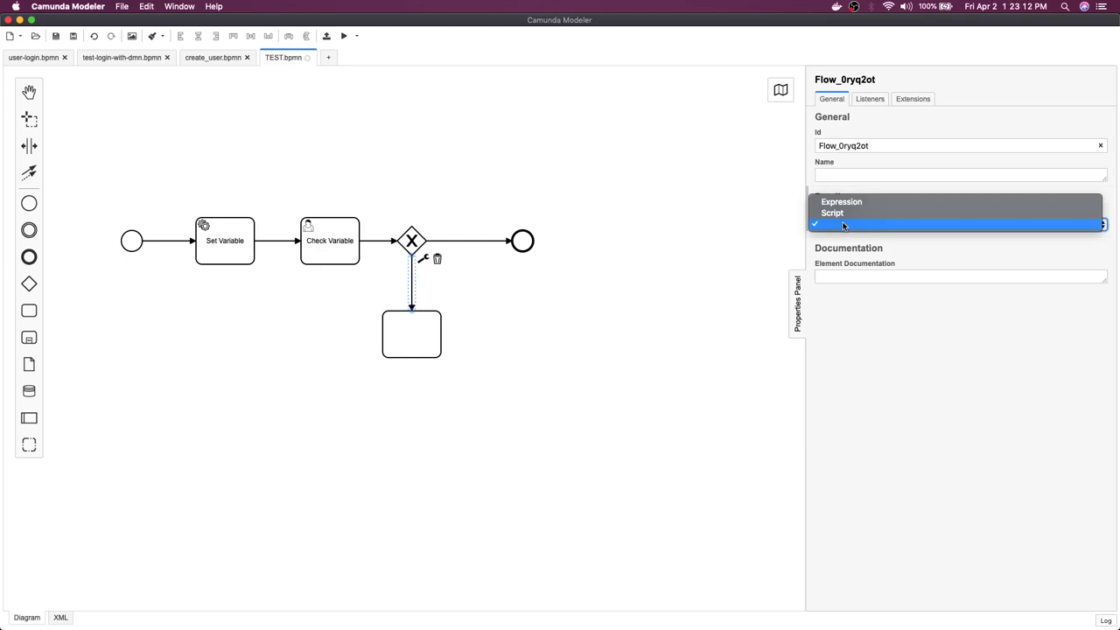
left_click(840, 203)
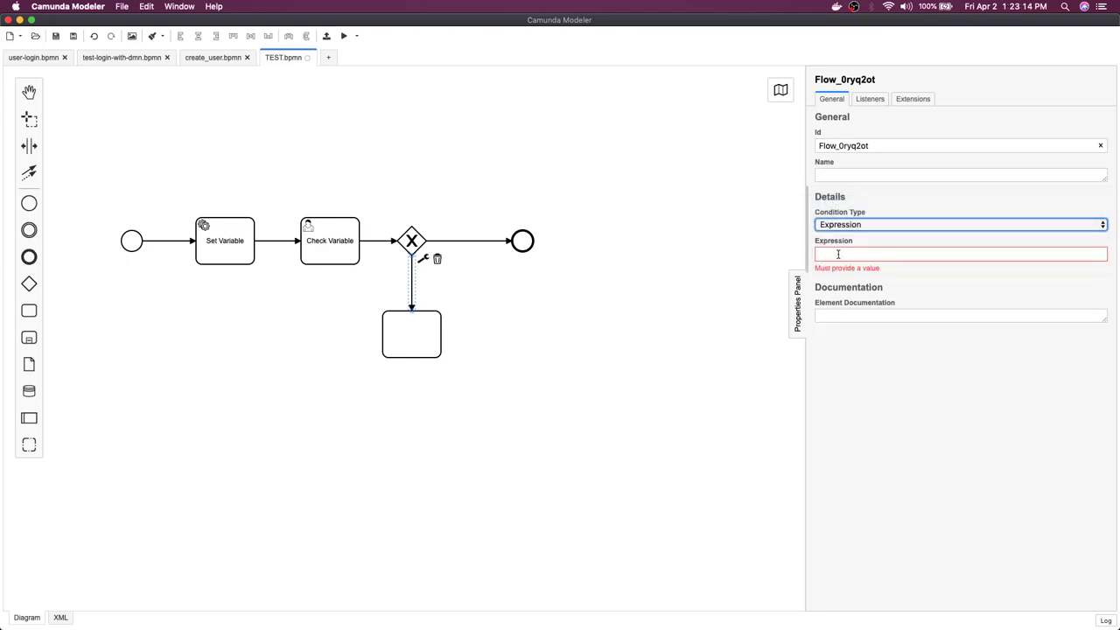
left_click(838, 253)
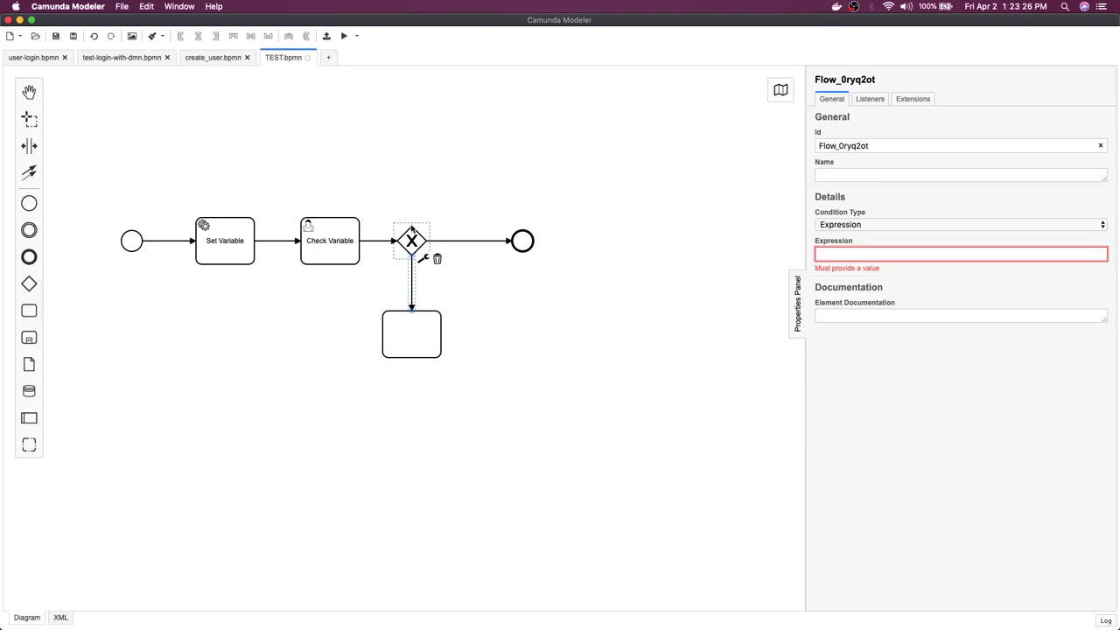
left_click(419, 327)
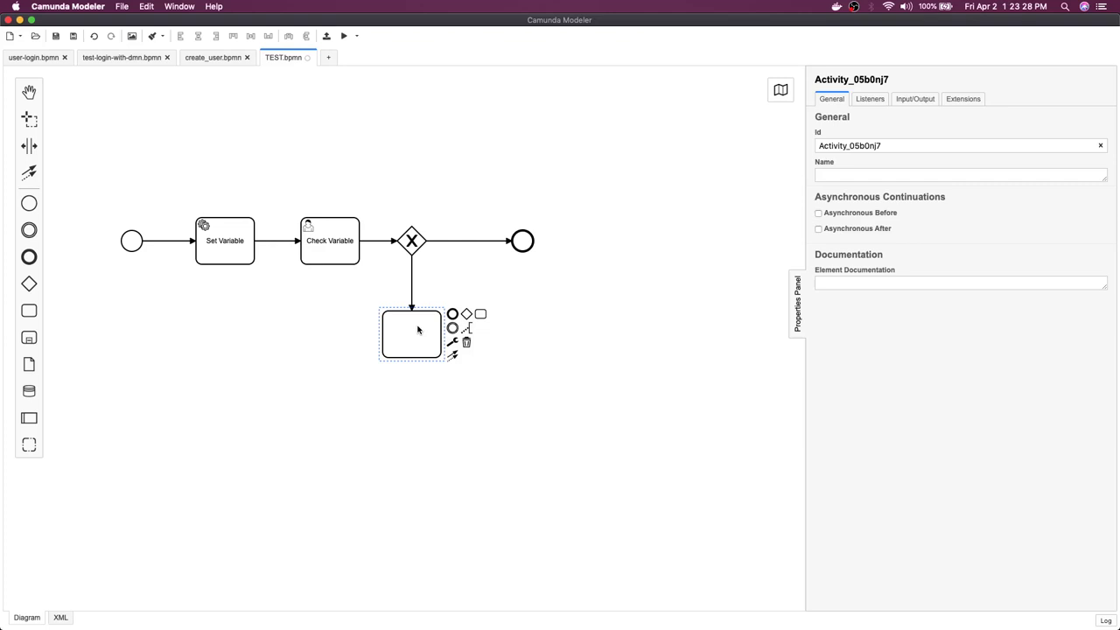
- Place a new task above the gateway and connect the gateway up to it
left_click(28, 311)
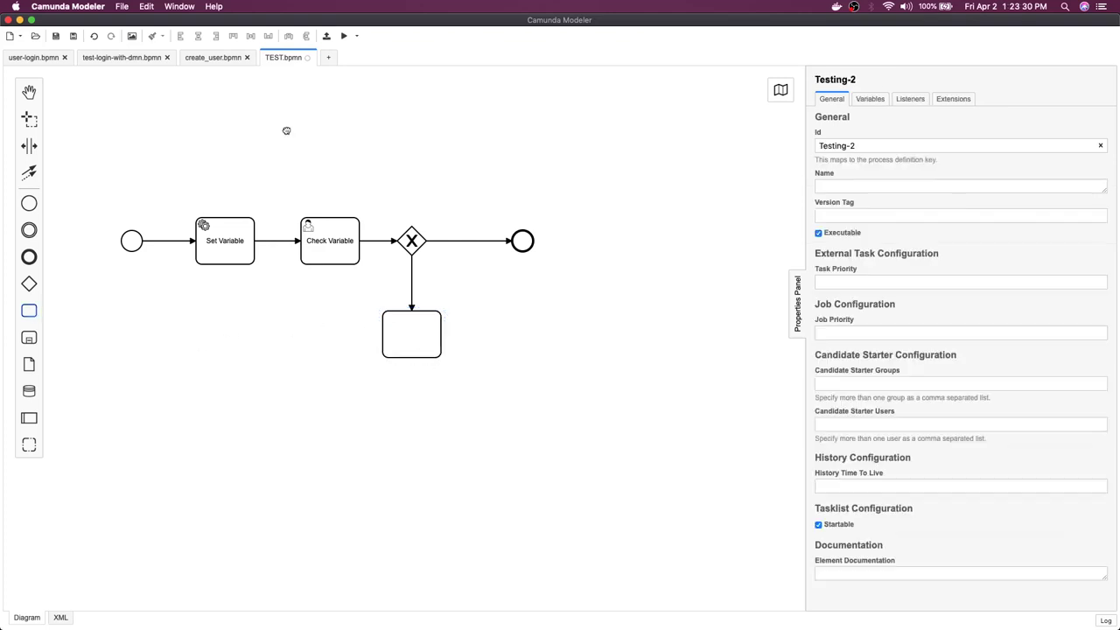
left_click(405, 141)
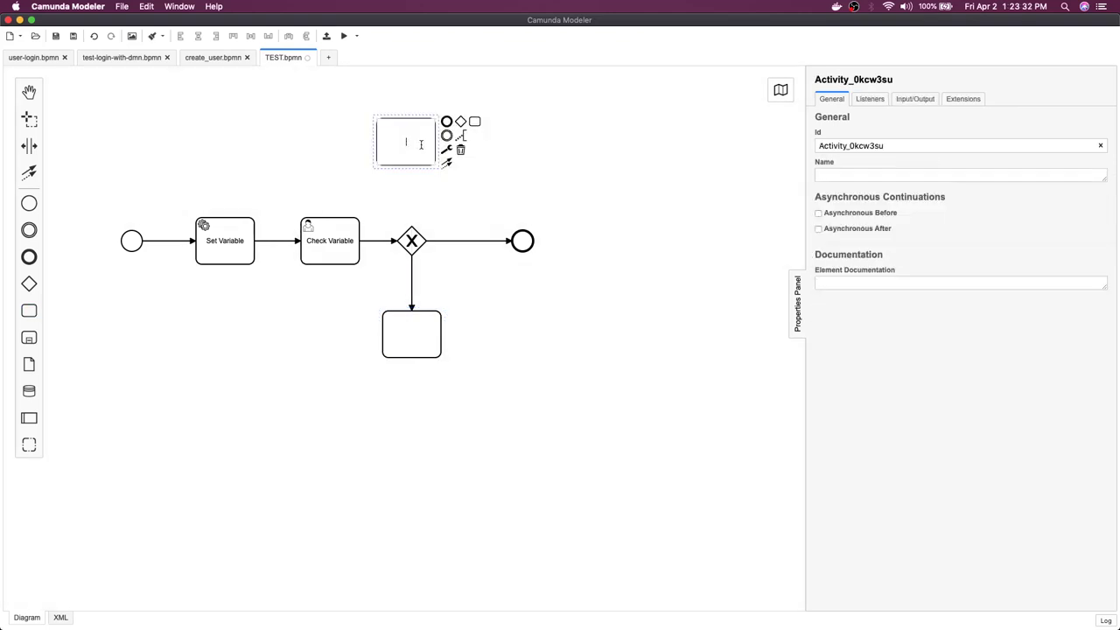
left_click(421, 145)
left_click_drag(407, 137, 413, 137)
left_click(486, 242)
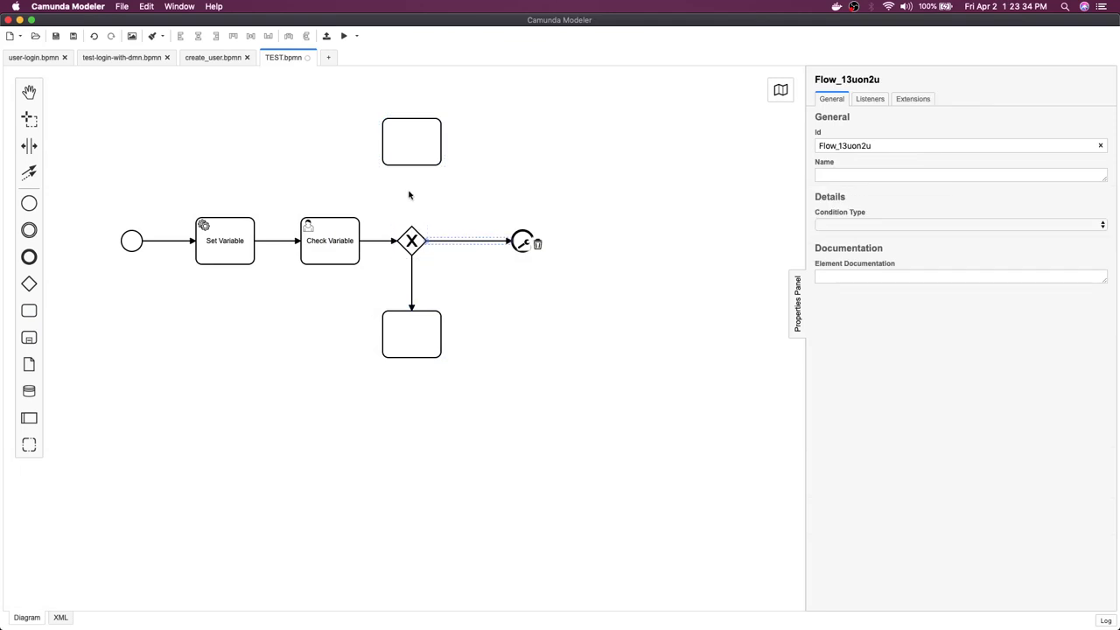
left_click(409, 235)
left_click_drag(442, 269, 414, 157)
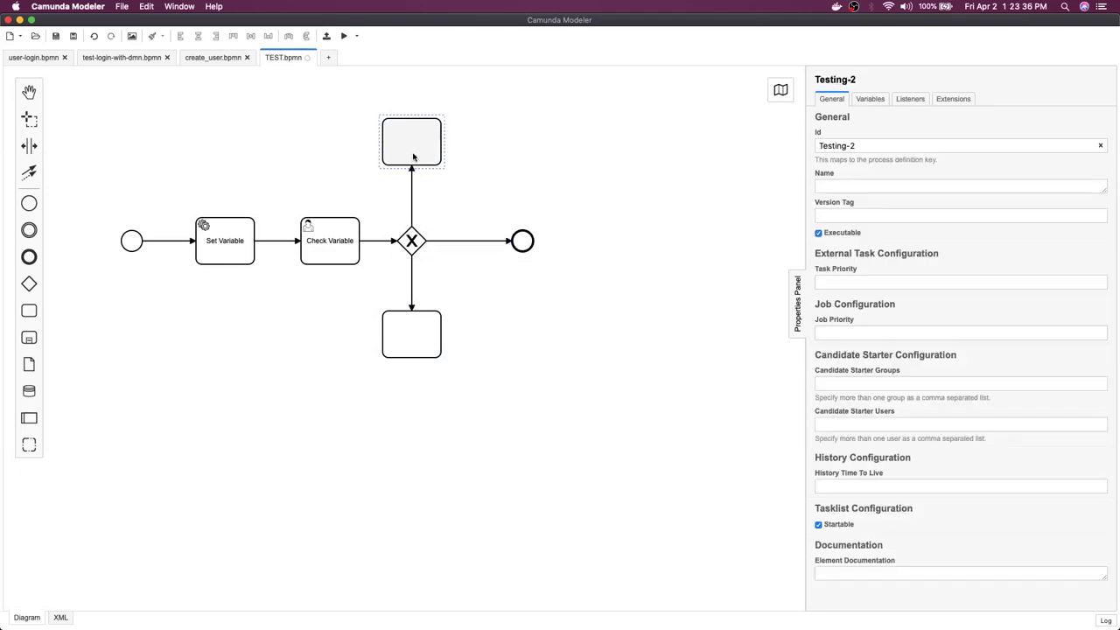
left_click(413, 158)
- Connect the top task and the bottom task each to the end event
left_click(536, 167)
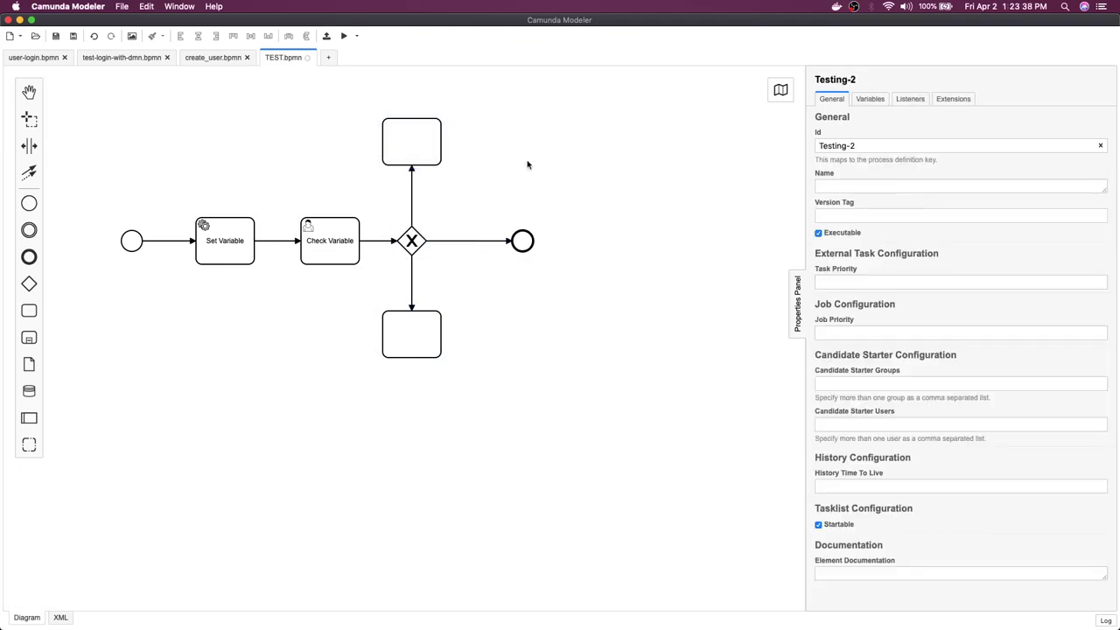
left_click(433, 145)
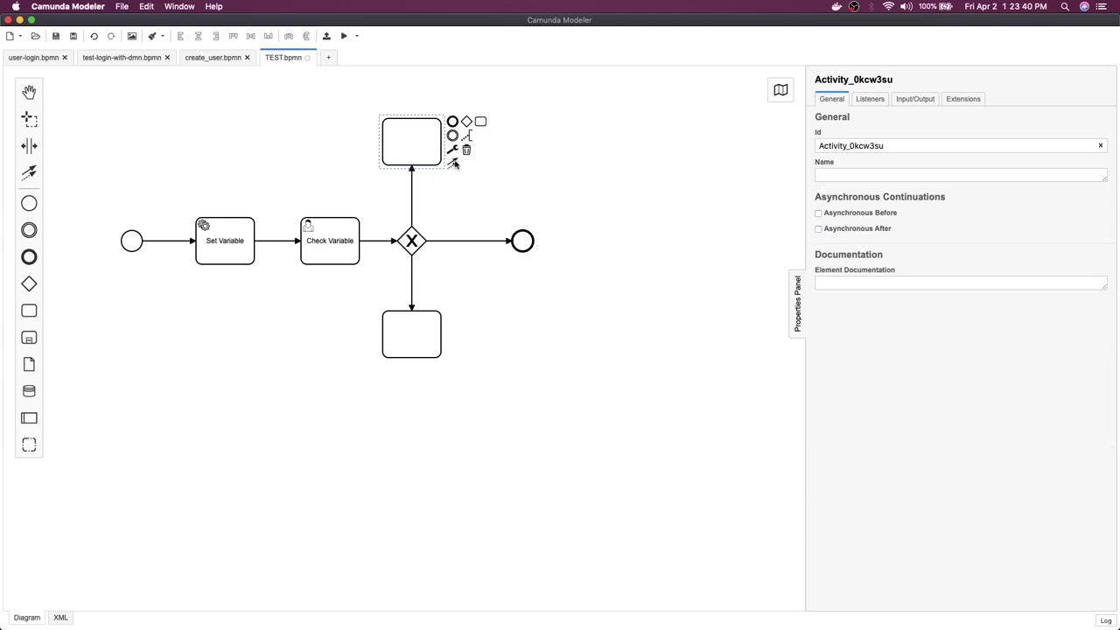
left_click_drag(455, 163, 514, 236)
left_click(517, 238)
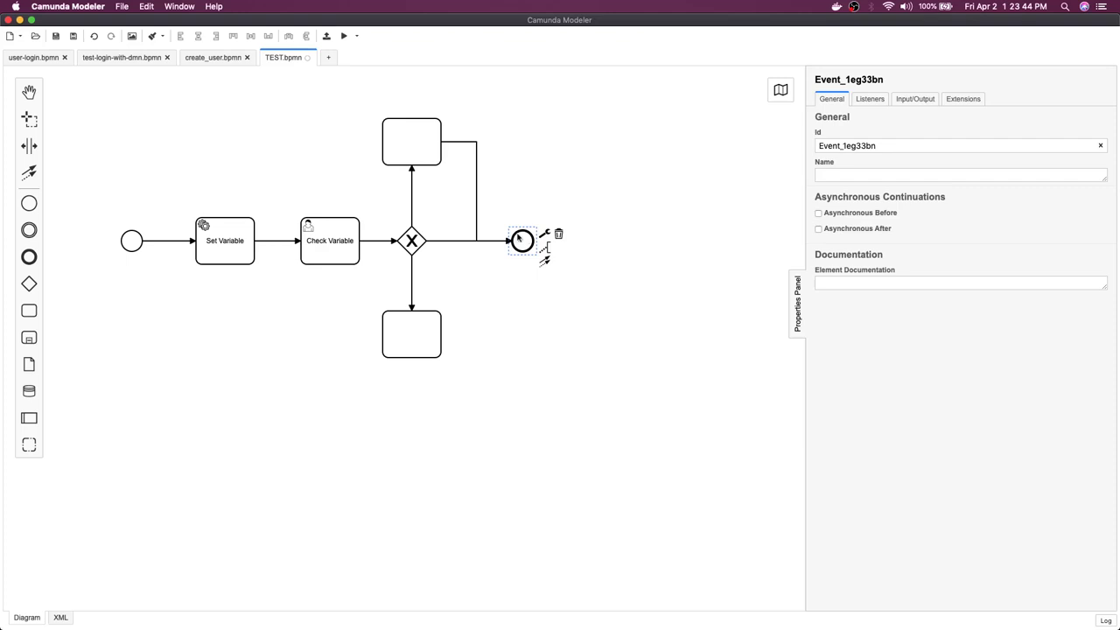
left_click(529, 339)
left_click(420, 346)
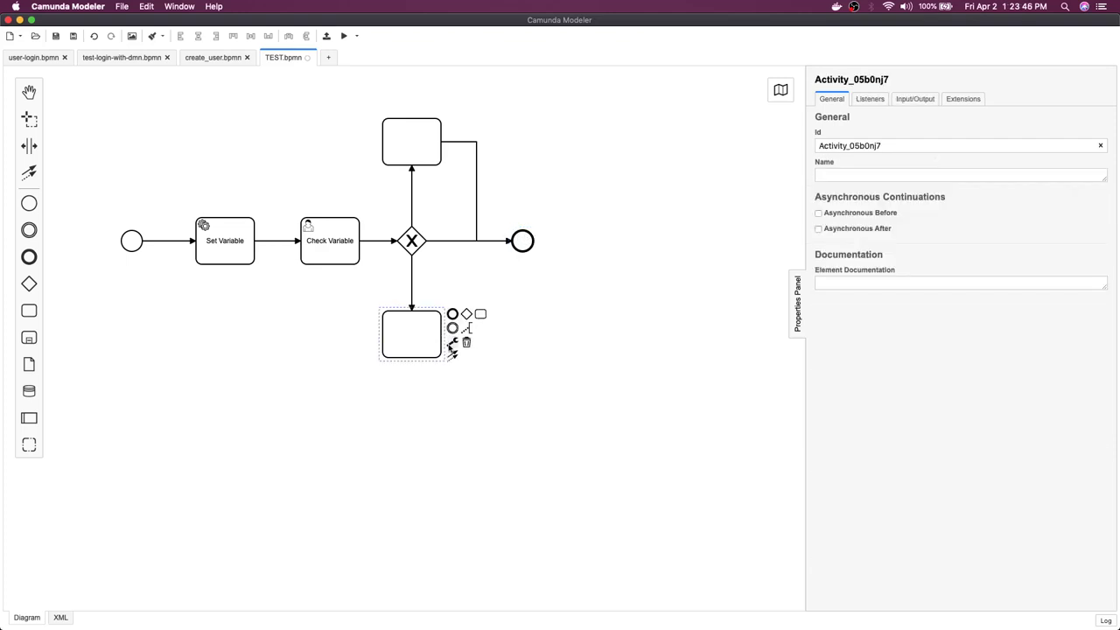
left_click_drag(452, 355, 479, 247)
left_click_drag(453, 354, 525, 242)
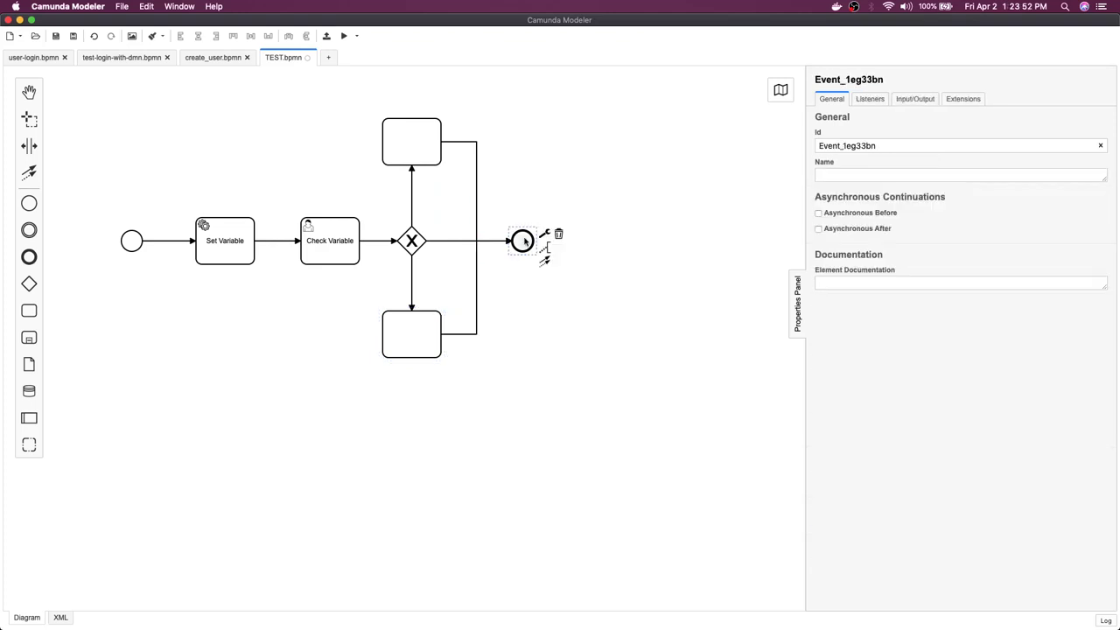
- Convert the top branch task into a service task
left_click(572, 328)
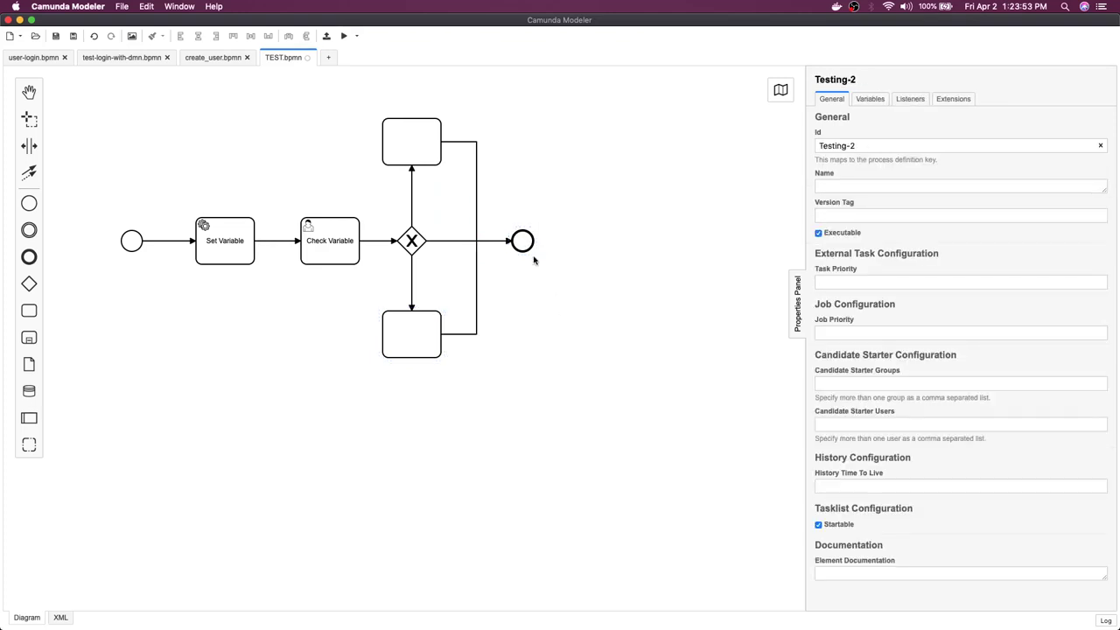
left_click(407, 145)
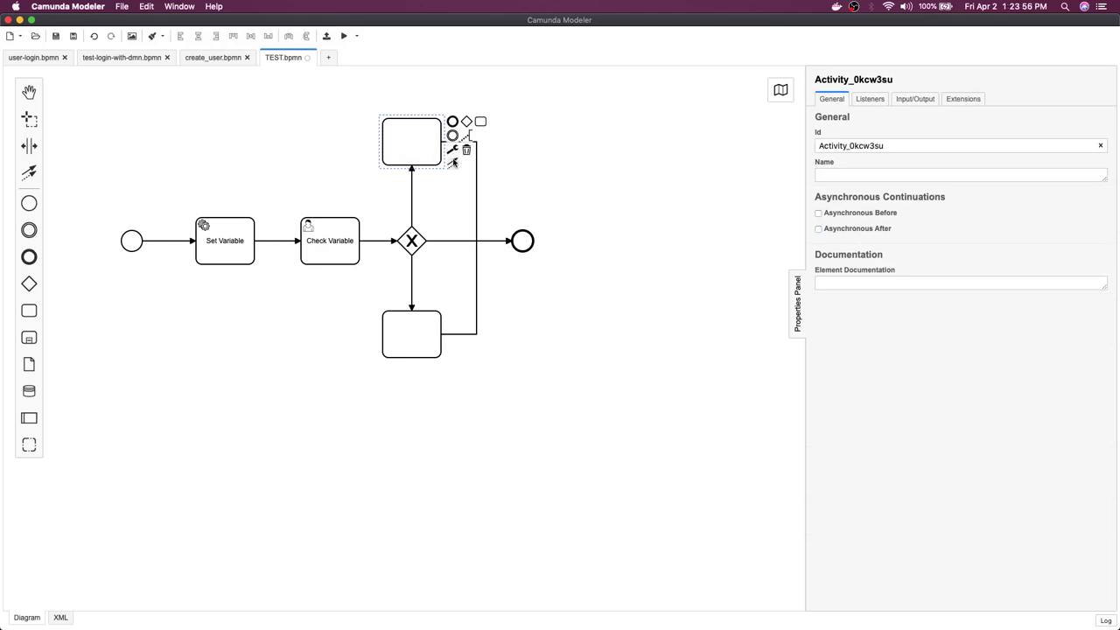
left_click(452, 148)
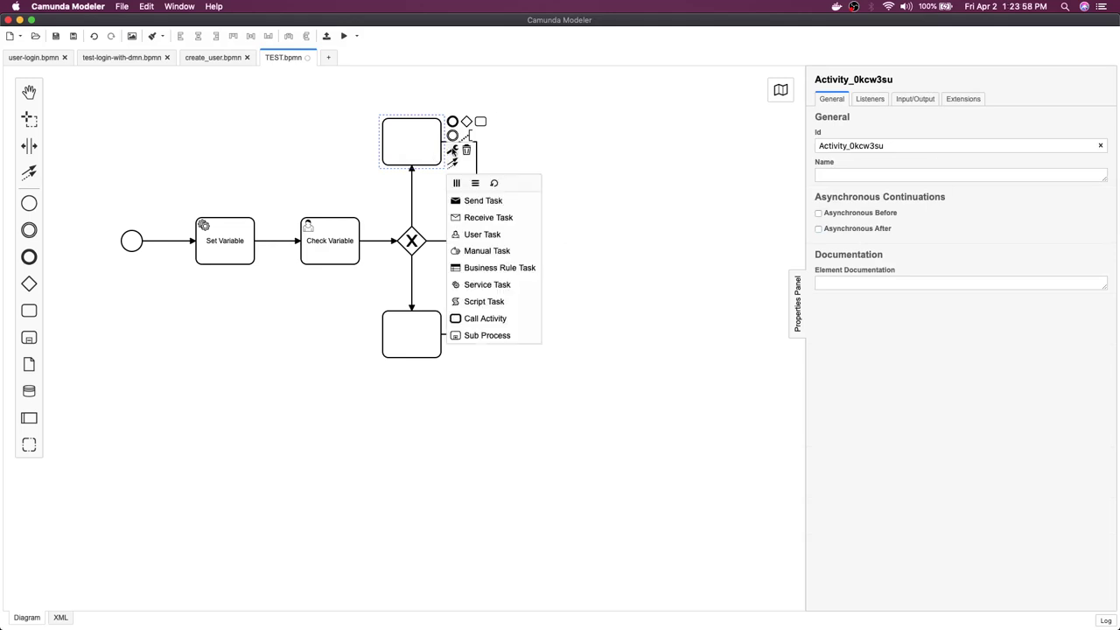
left_click(478, 284)
- Convert the bottom branch task into a service task, then undo the branching edits
left_click(415, 328)
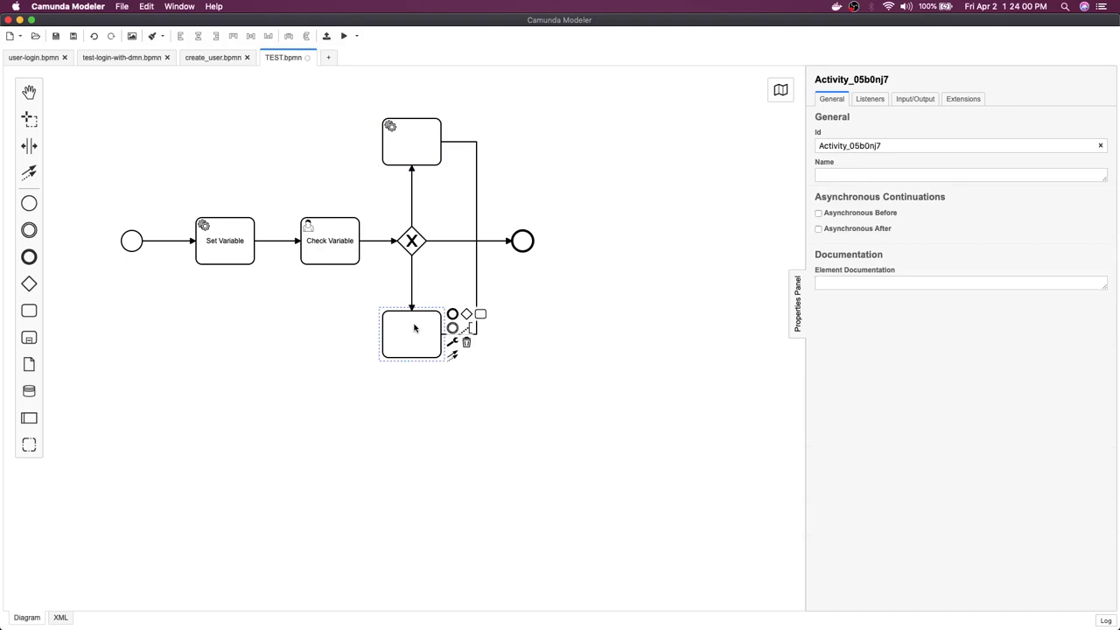
left_click(453, 341)
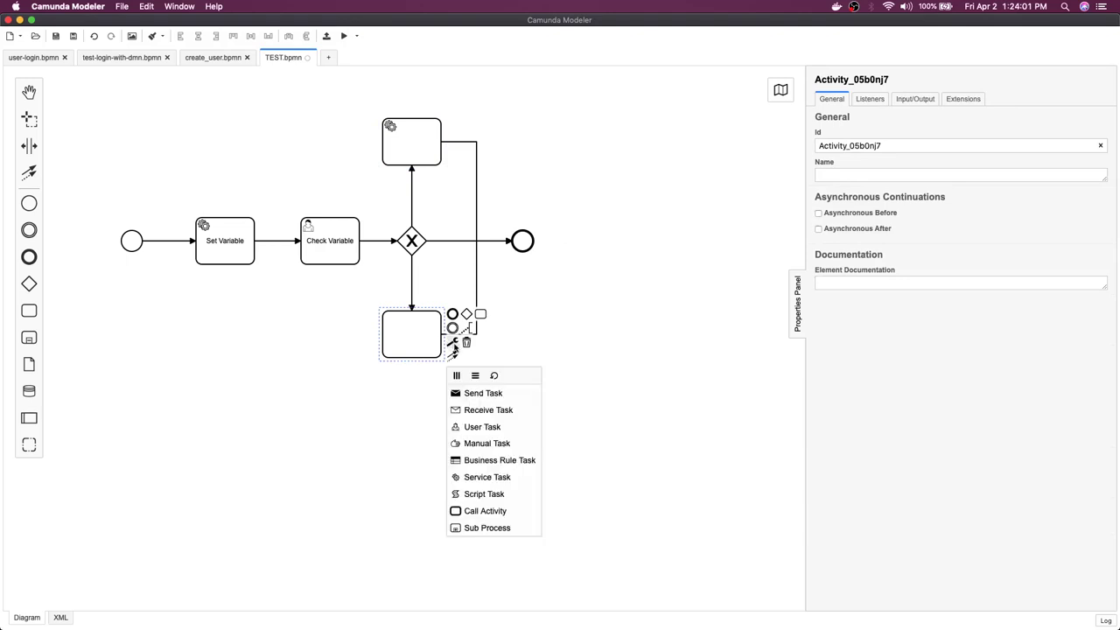
left_click(472, 477)
left_click(560, 333)
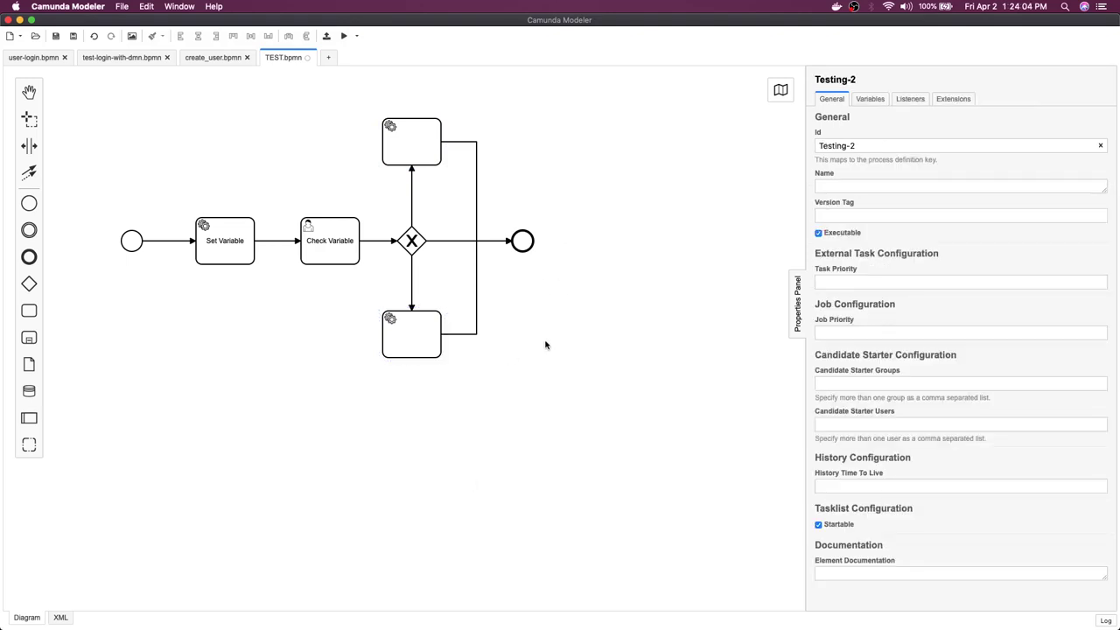
key("super+z")
key("super+z")
key("super+z")
key("super+z")
key("super+z")
key("super+z")
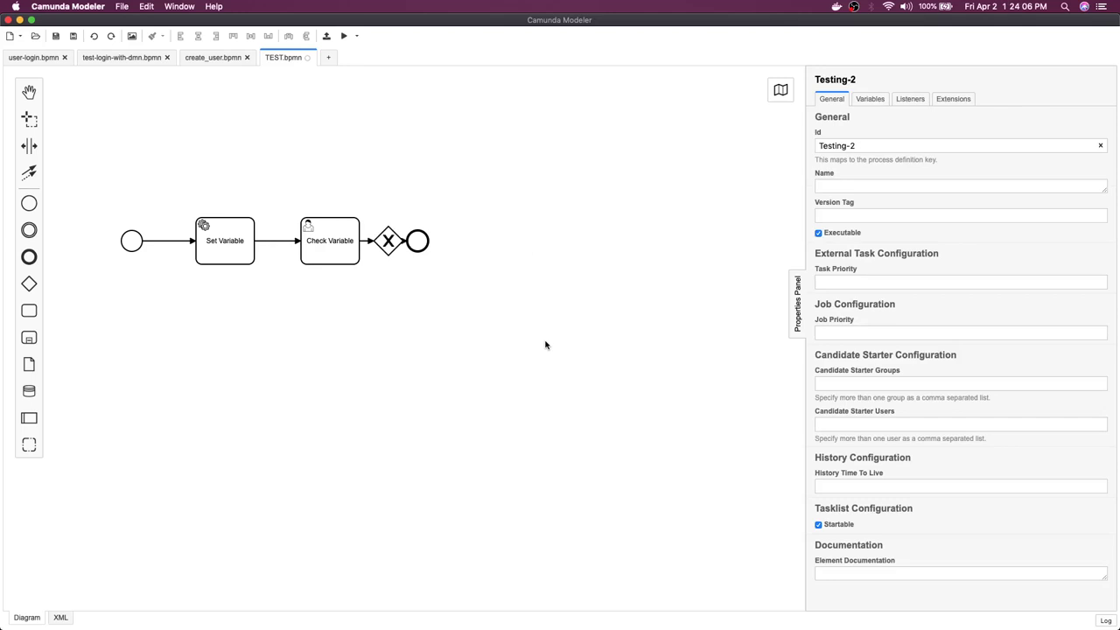
- Undo once more to remove the gateway, then review the Set Variable and Check Variable properties
key("super+z")
left_click(223, 262)
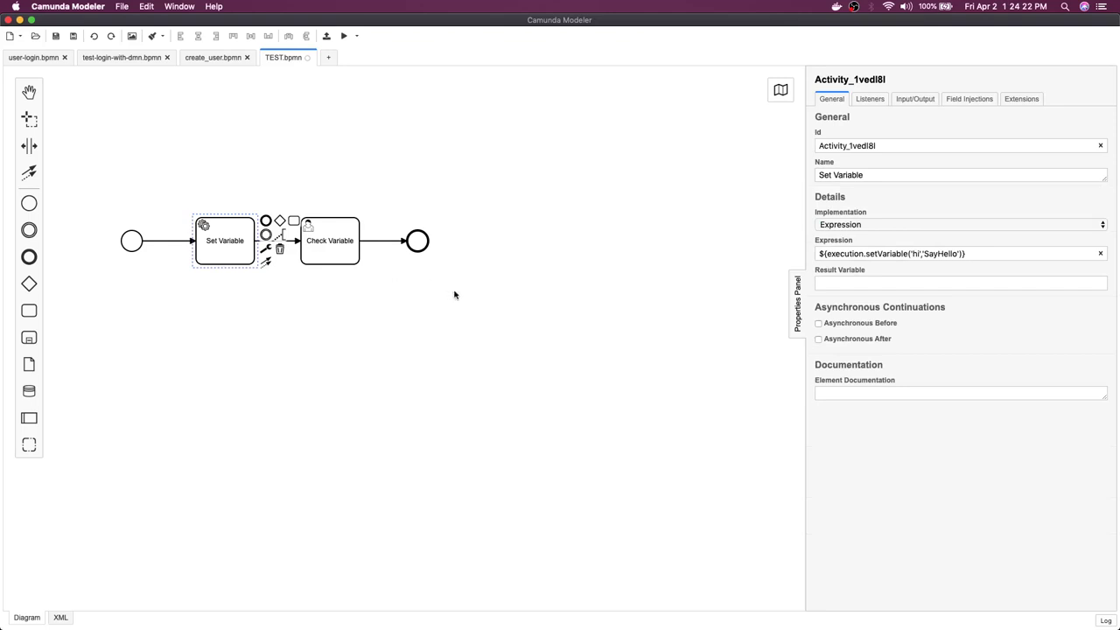
left_click(498, 312)
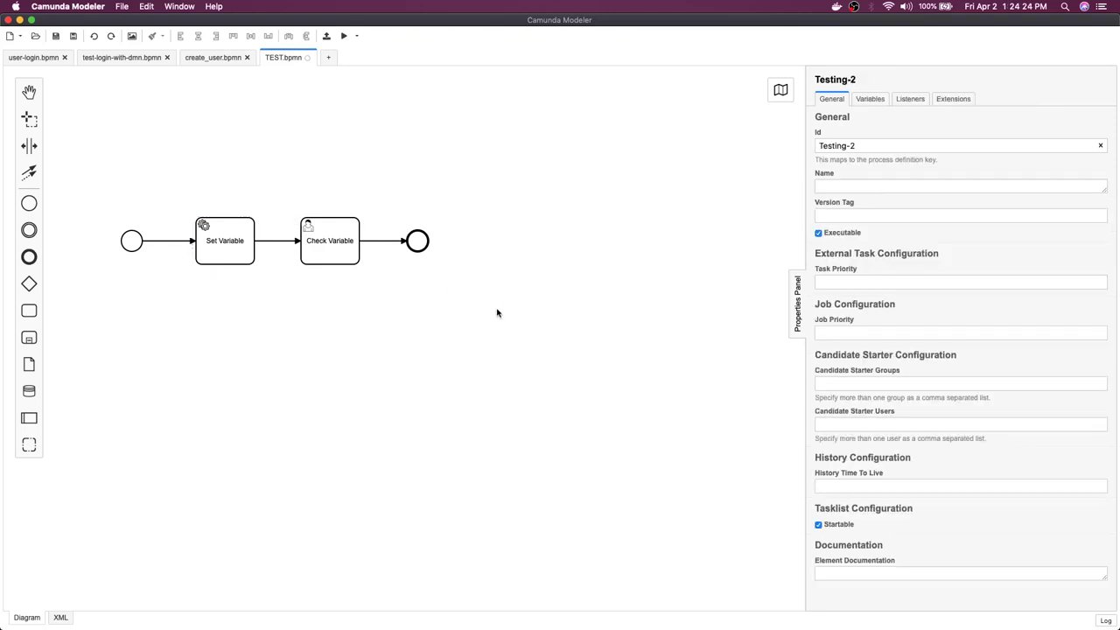
left_click(312, 248)
left_click(226, 253)
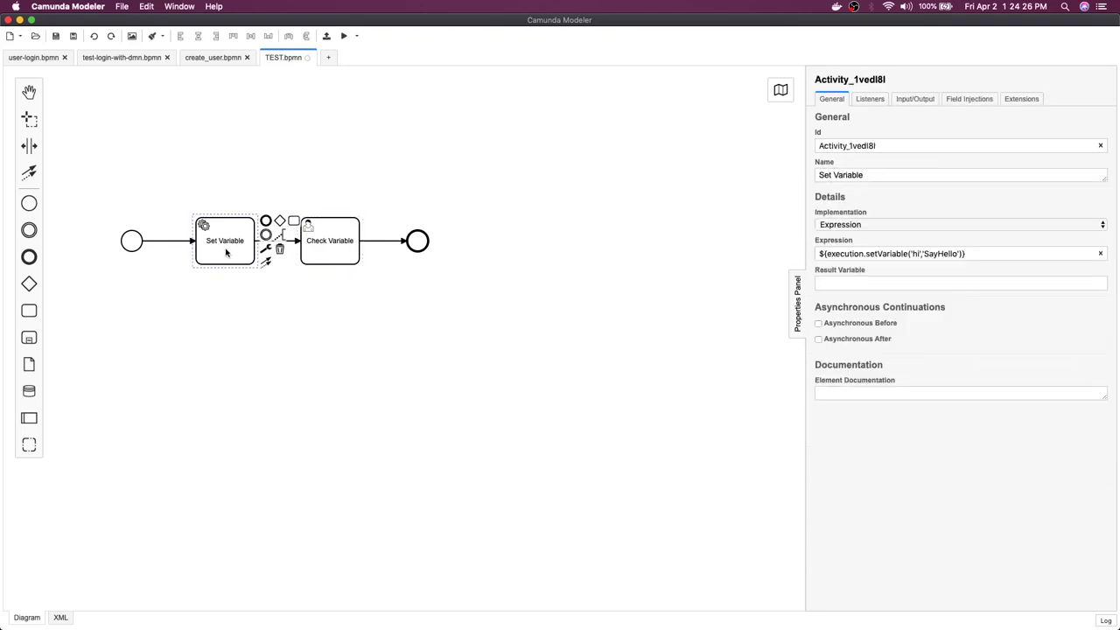
left_click(334, 248)
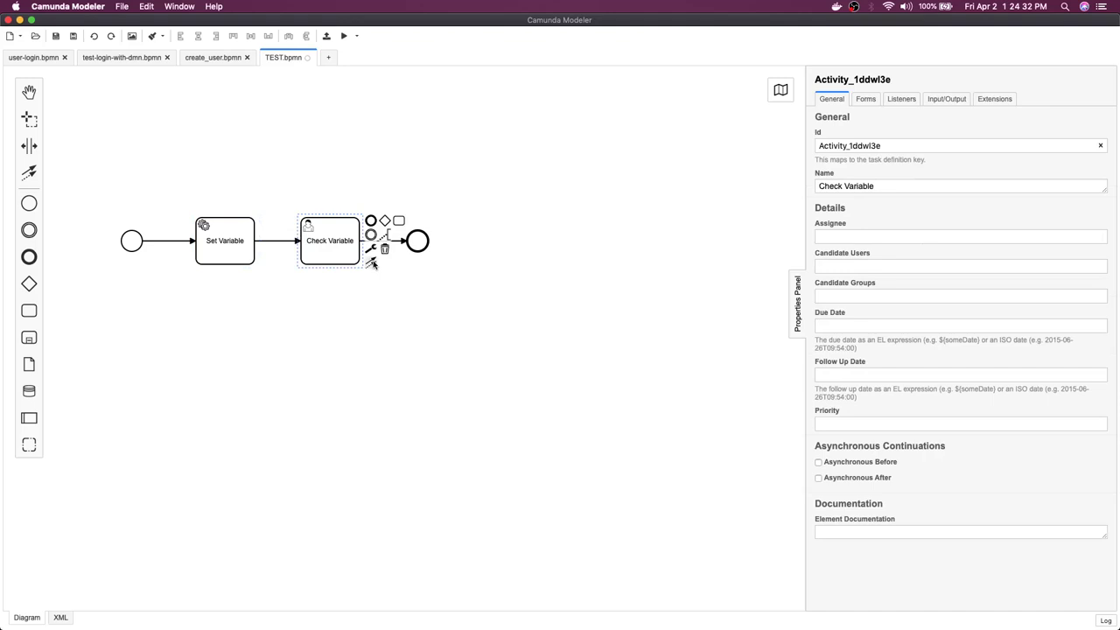
- Try connection and task-type options on Check Variable, leaving it unchanged
left_click(372, 264)
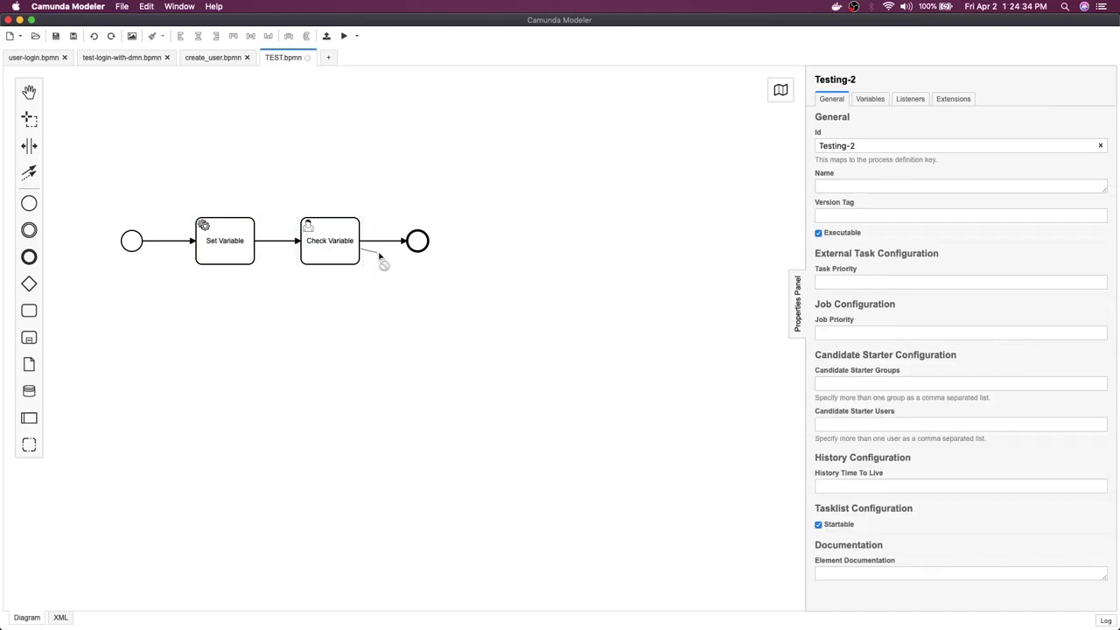
left_click(383, 265)
left_click(373, 264)
left_click(342, 261)
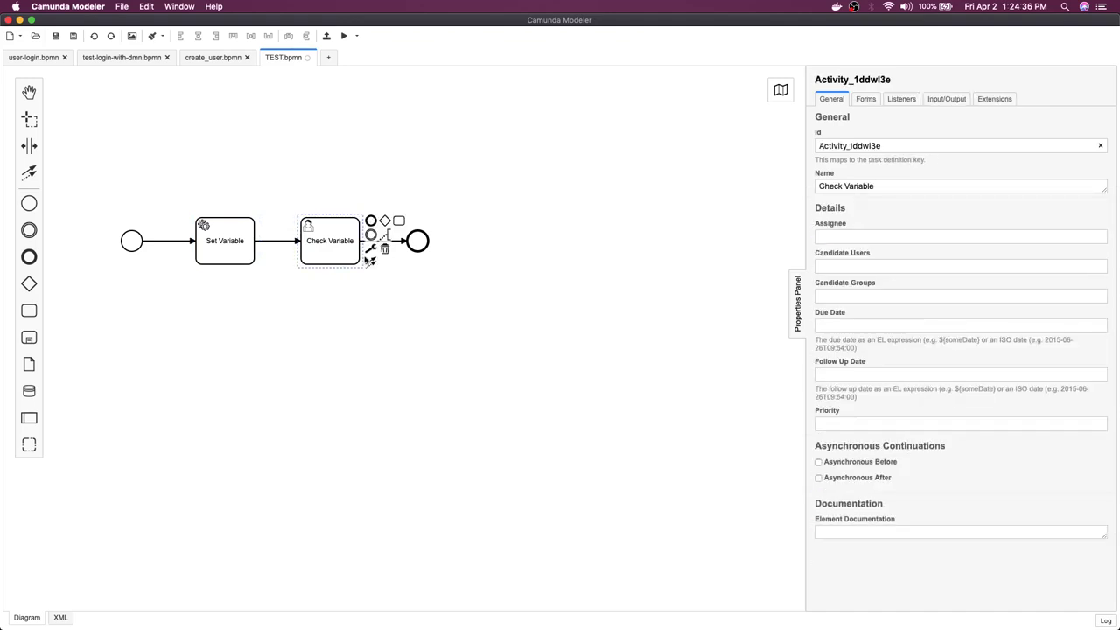
left_click(371, 248)
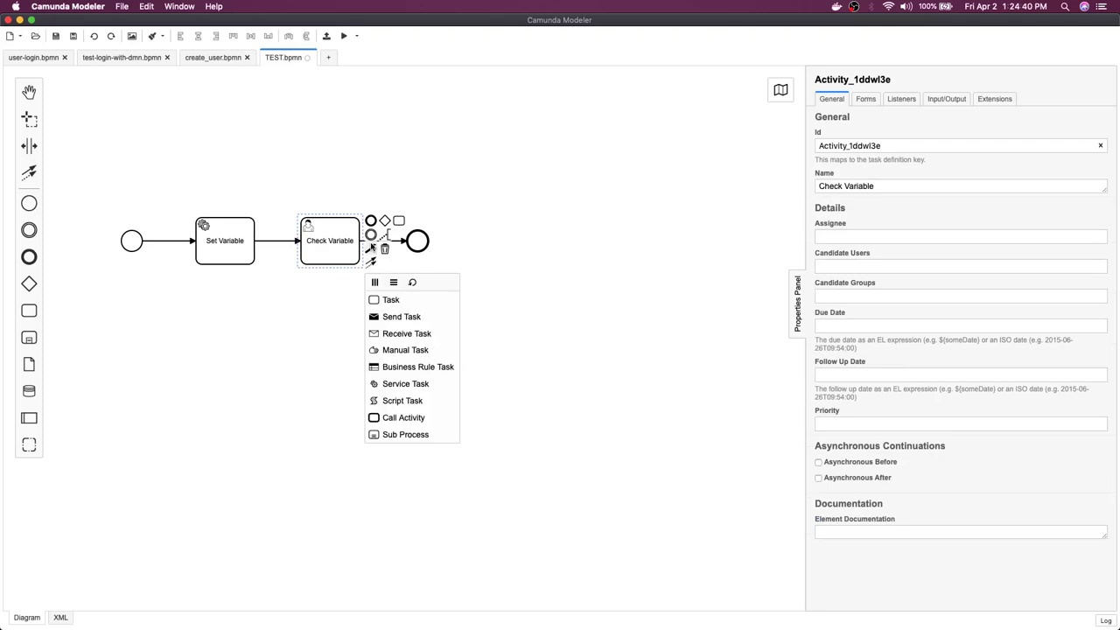
left_click(306, 325)
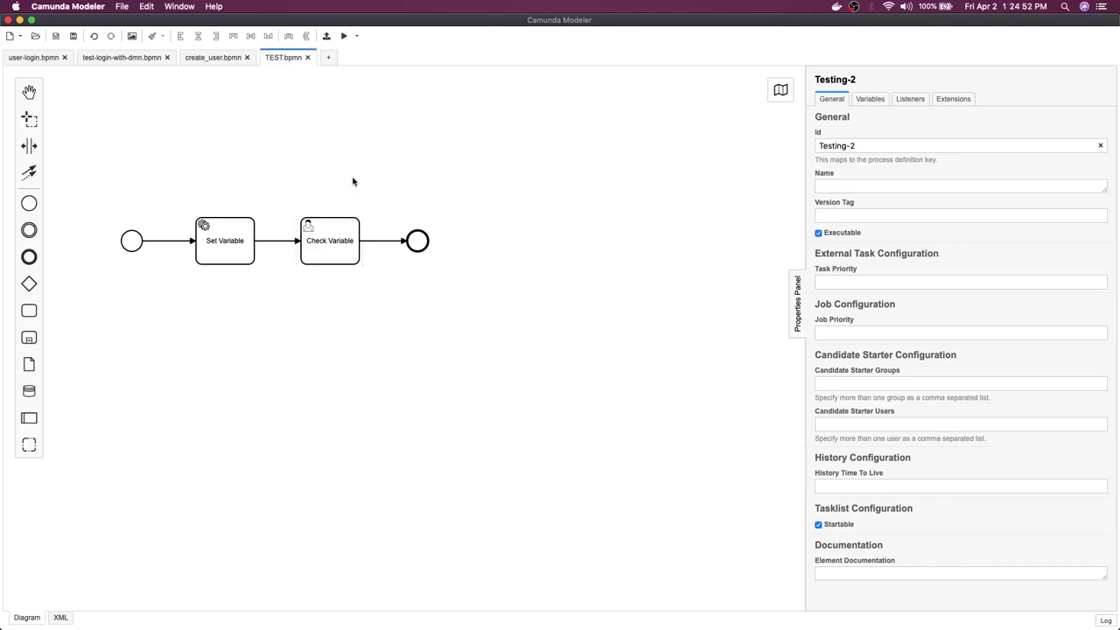
- Deploy the diagram as userTask2 to the local engine-rest endpoint
left_click(326, 36)
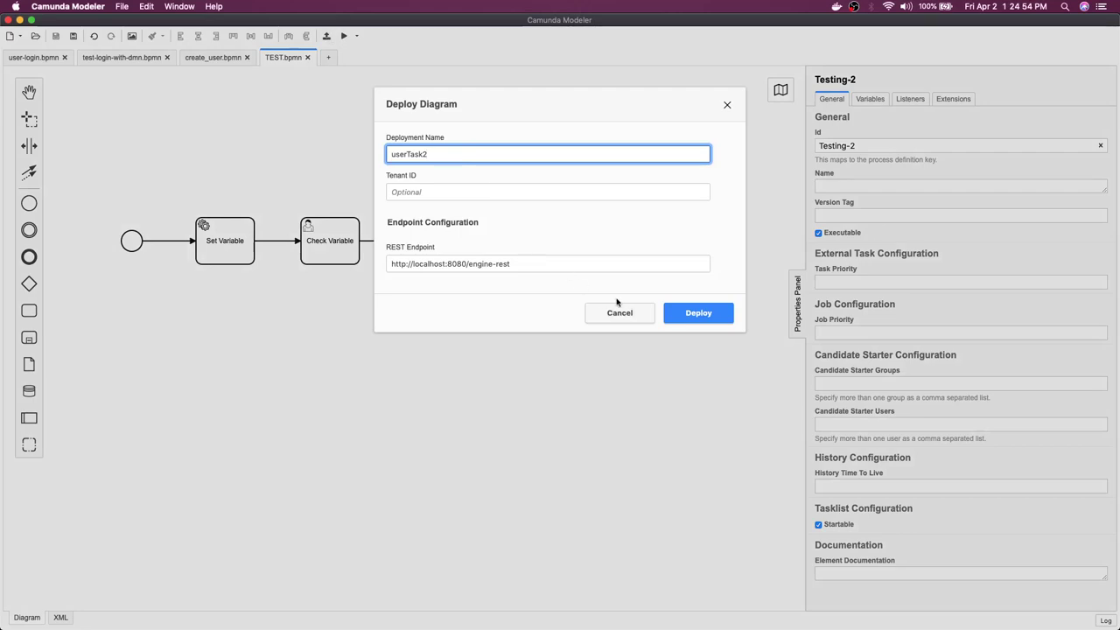
left_click(684, 312)
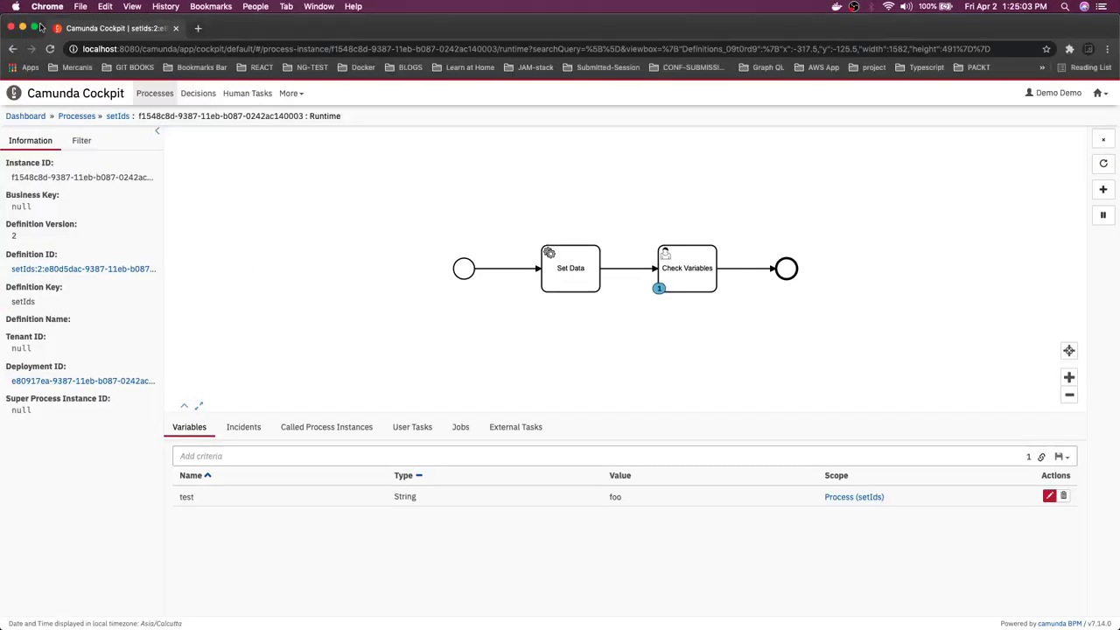
- Maximize the browser, check Testing-2 among the 6 deployed process definitions, then switch to Tasklist
left_click(35, 28)
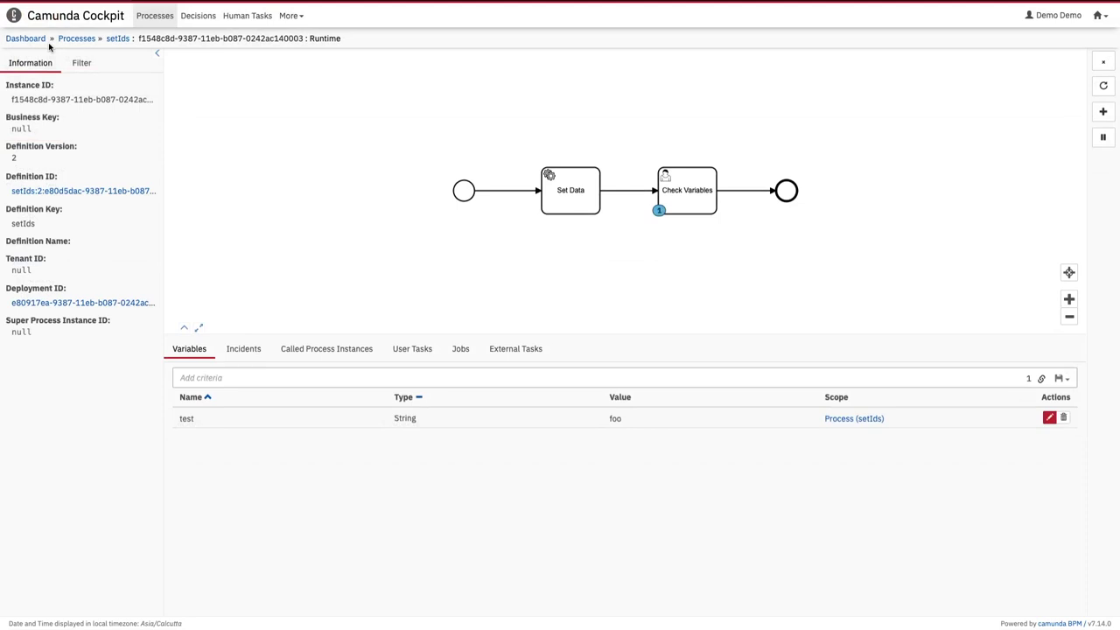
left_click(68, 38)
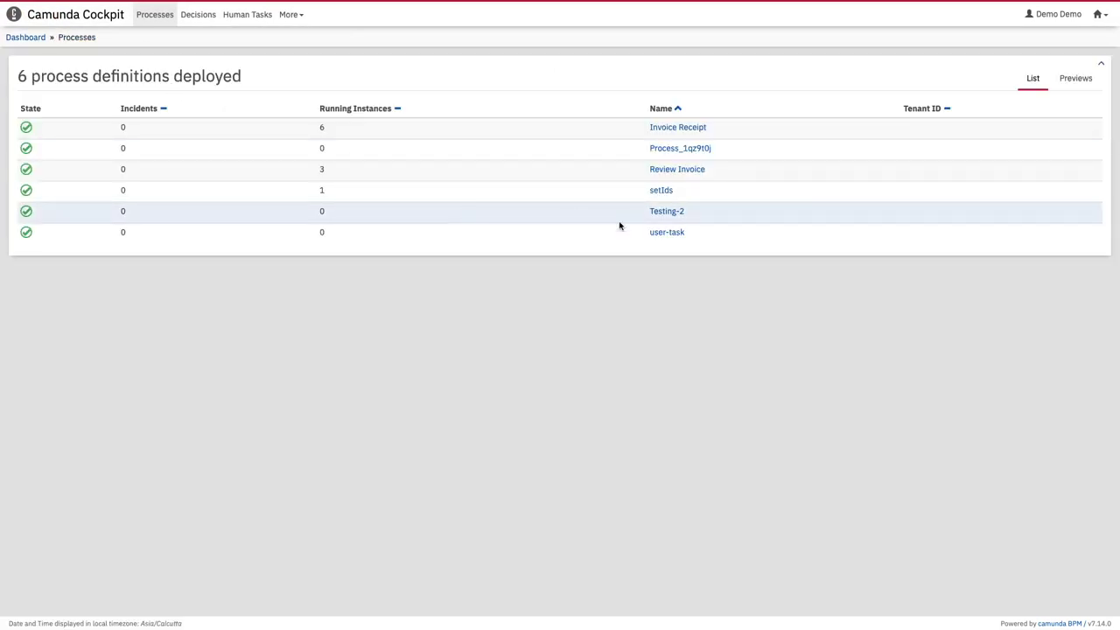
left_click(1106, 14)
left_click(1048, 50)
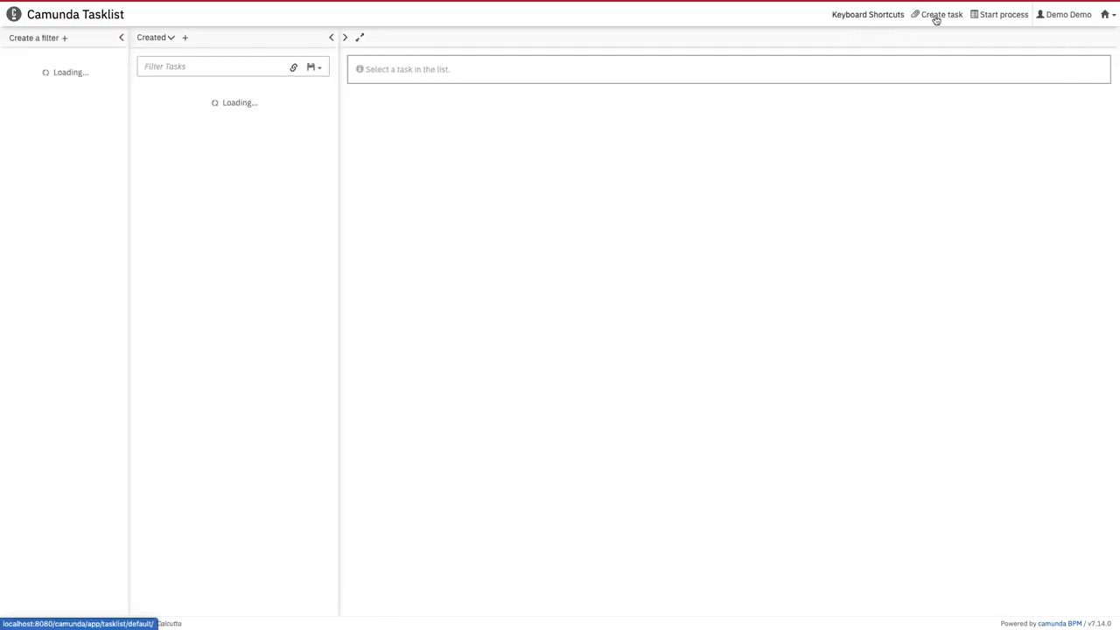
- Start a new Testing-2 process instance from Tasklist, then go back to Cockpit
left_click(998, 16)
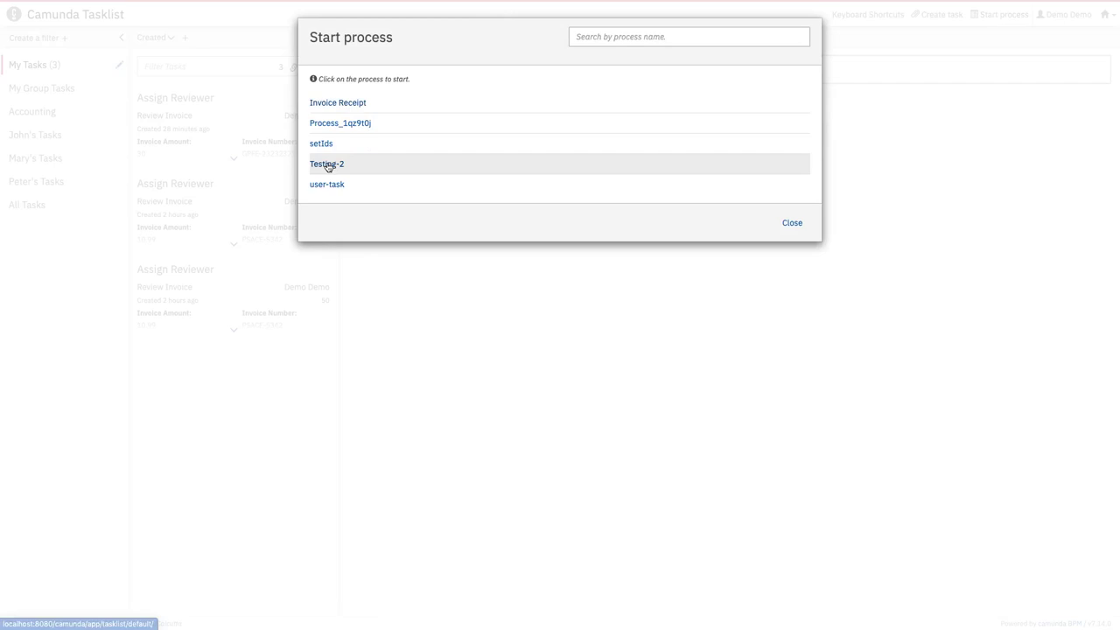
left_click(327, 165)
left_click(793, 169)
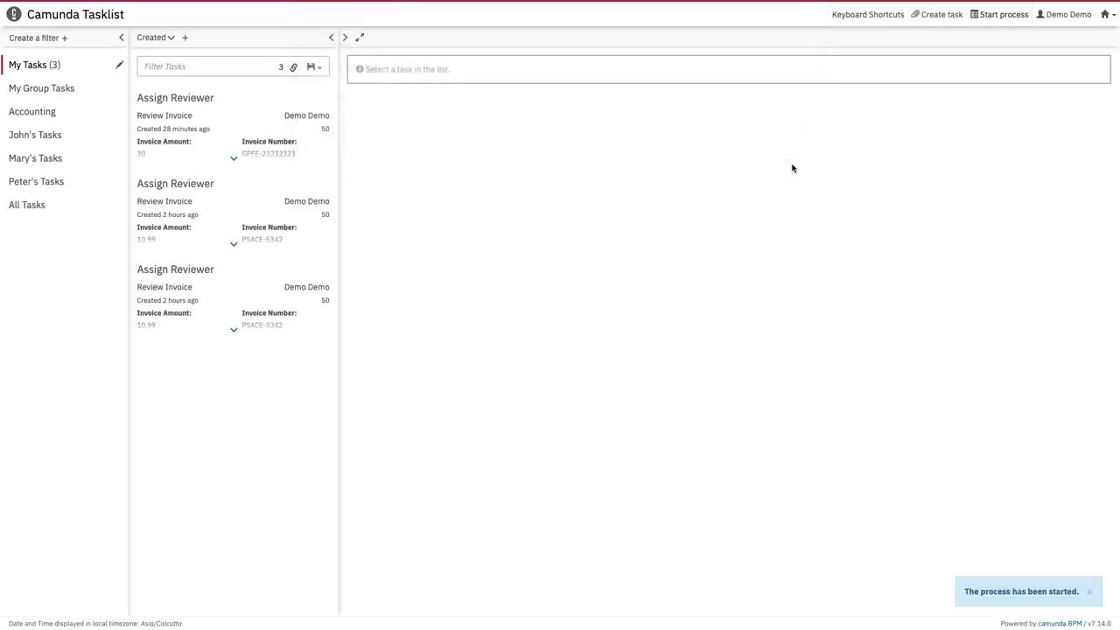
left_click(1108, 14)
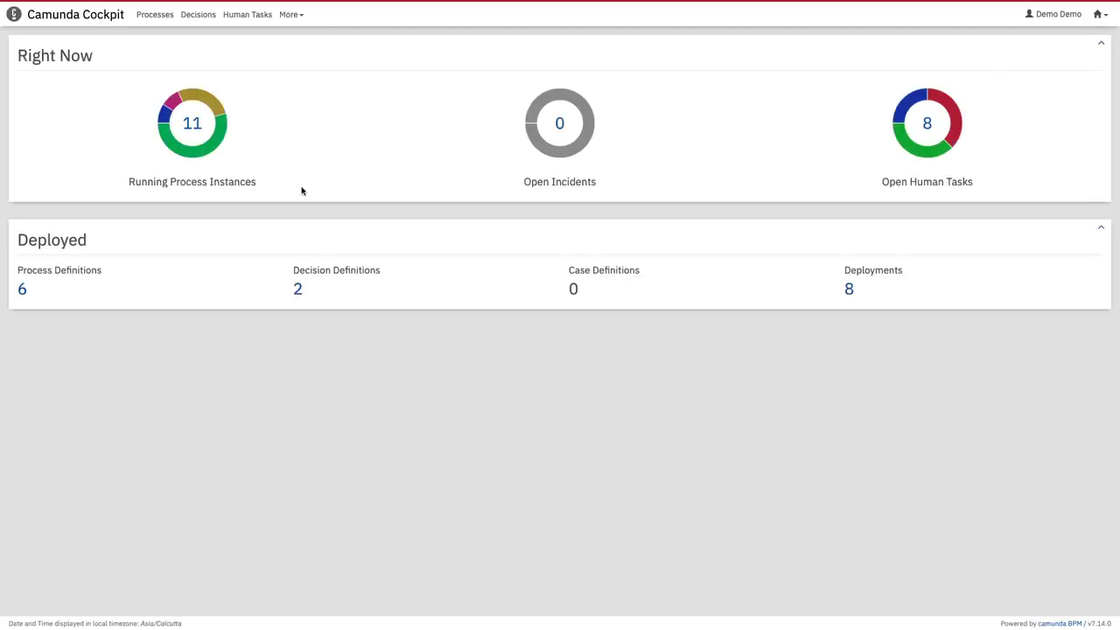
- Open Testing-2's runtime view from the Processes list and filter instances to the Check Variable activity
left_click(201, 157)
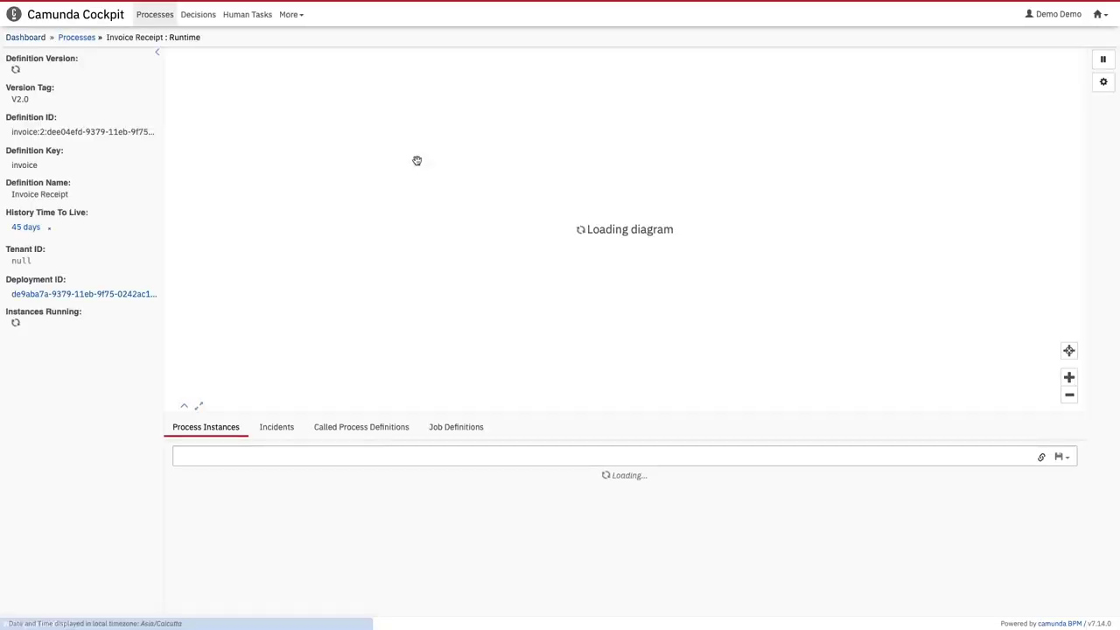
left_click(77, 37)
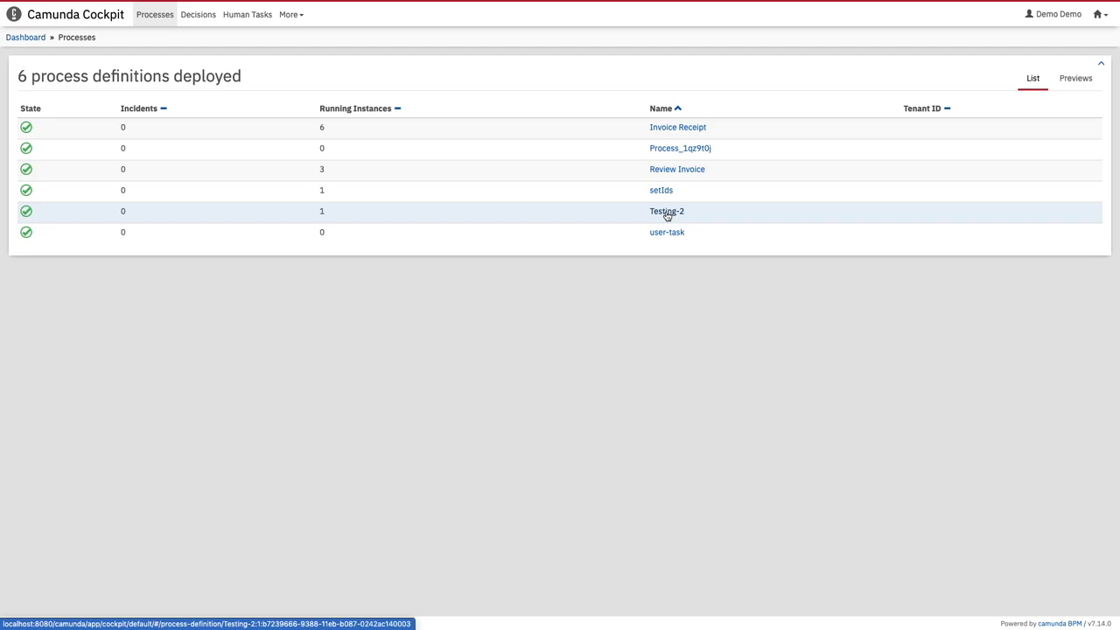
left_click(667, 211)
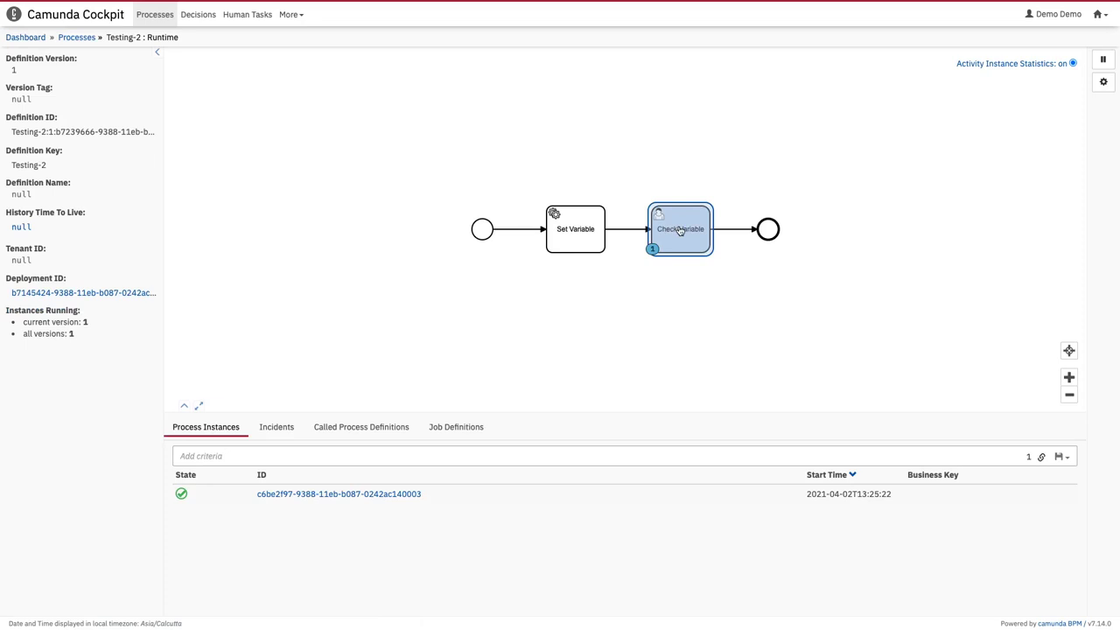
left_click(680, 230)
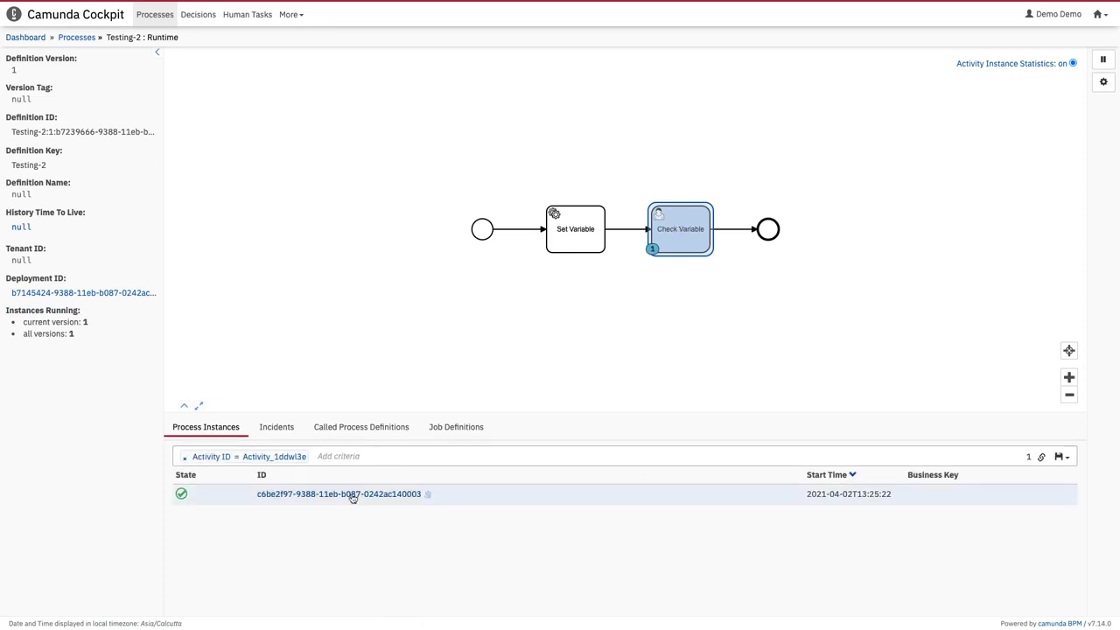
- Review the running instance's String variable hi, then open its Check Variable user task in Tasklist
left_click(344, 497)
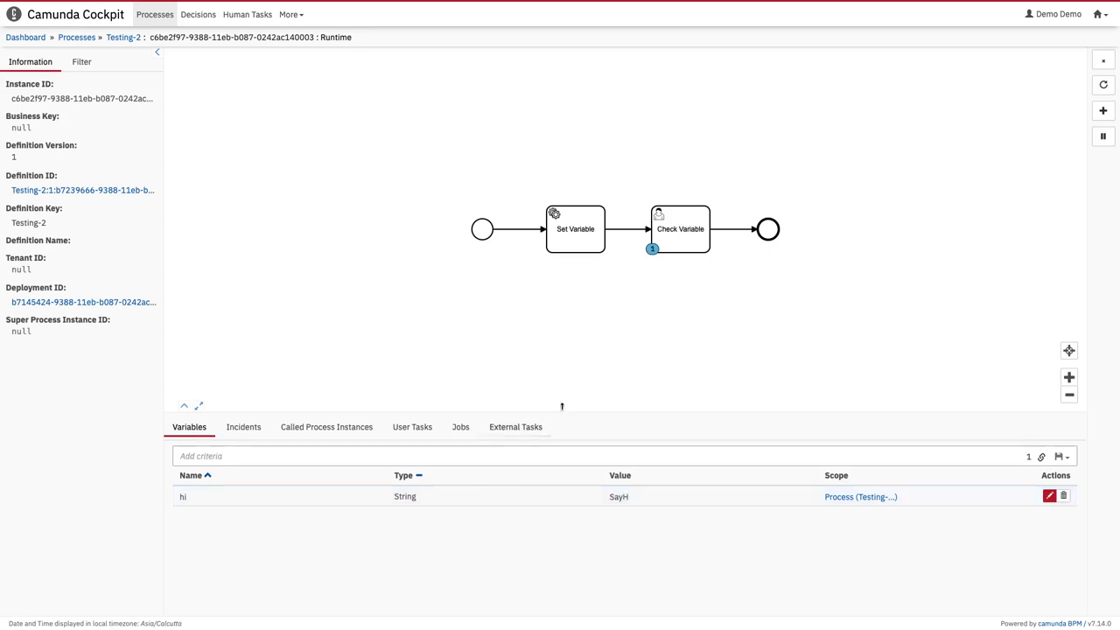
left_click(412, 427)
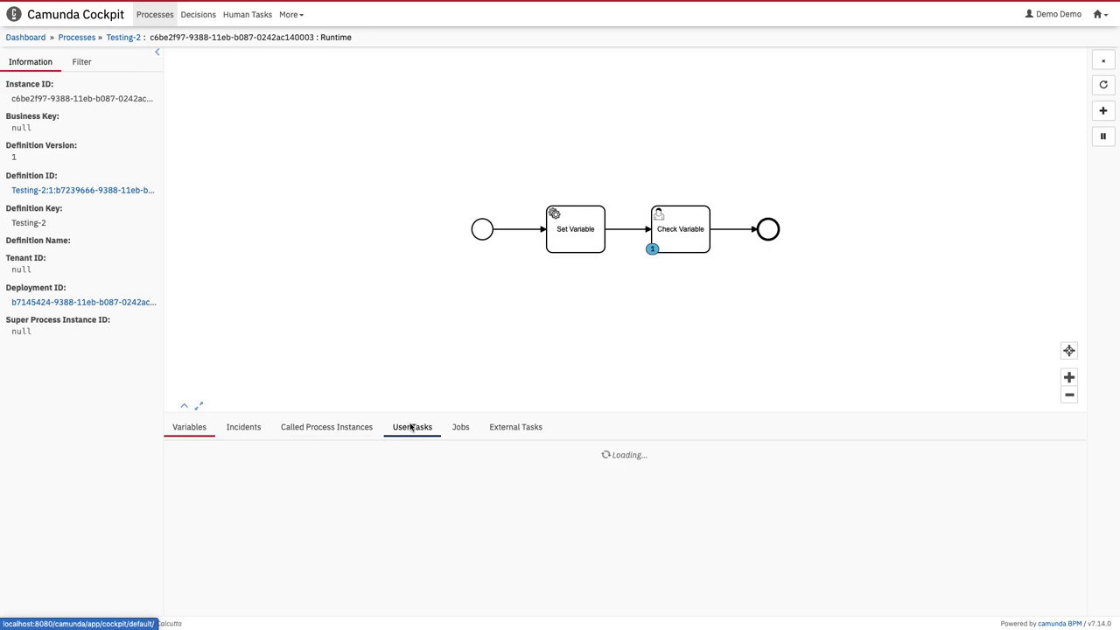
left_click(851, 477)
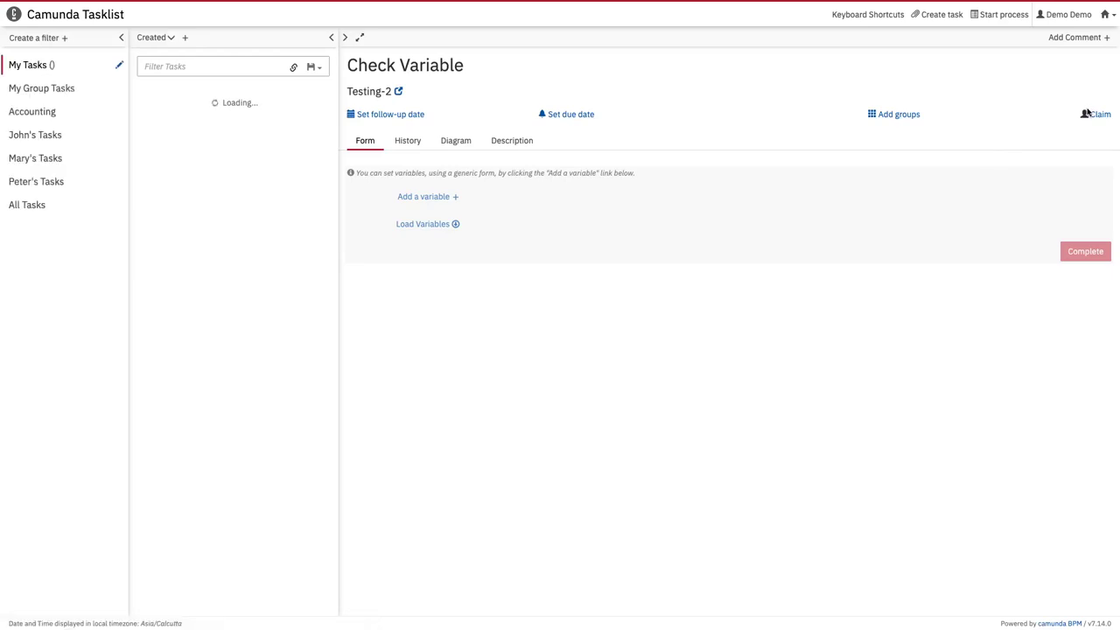
- Claim and complete the Check Variable task, leaving 3 in My Tasks, then switch to Admin
left_click(1098, 114)
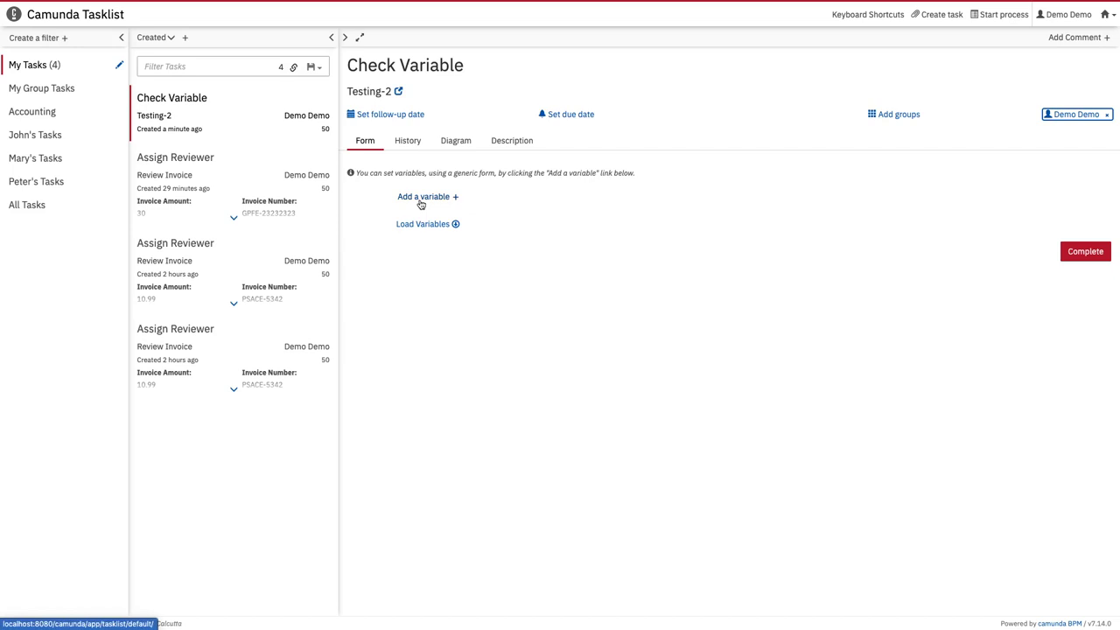
left_click(1085, 252)
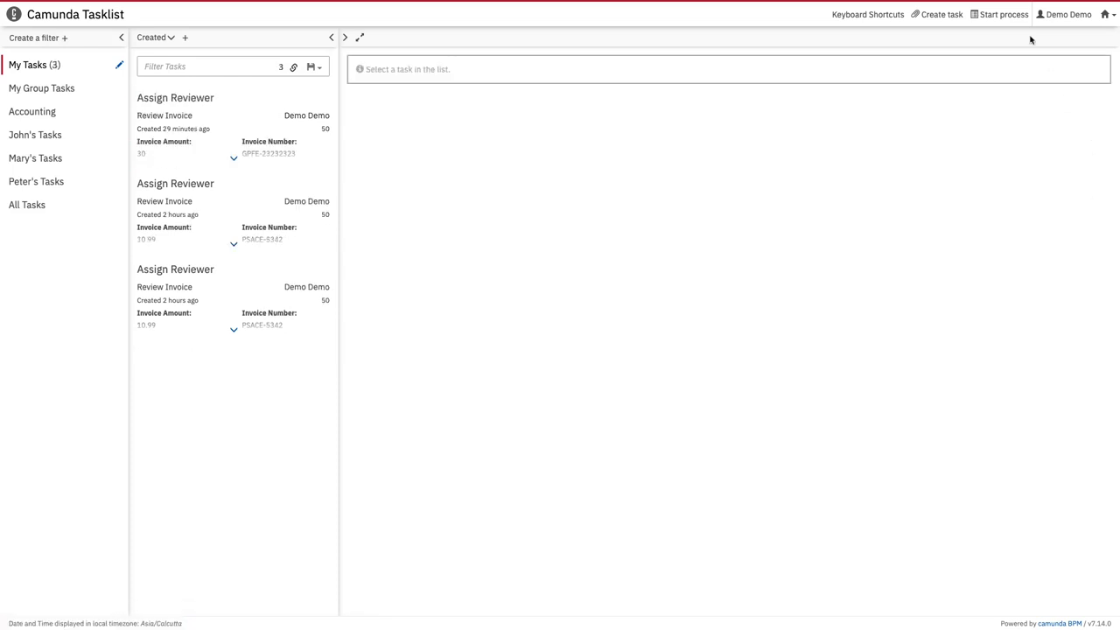
left_click(1106, 15)
left_click(1055, 38)
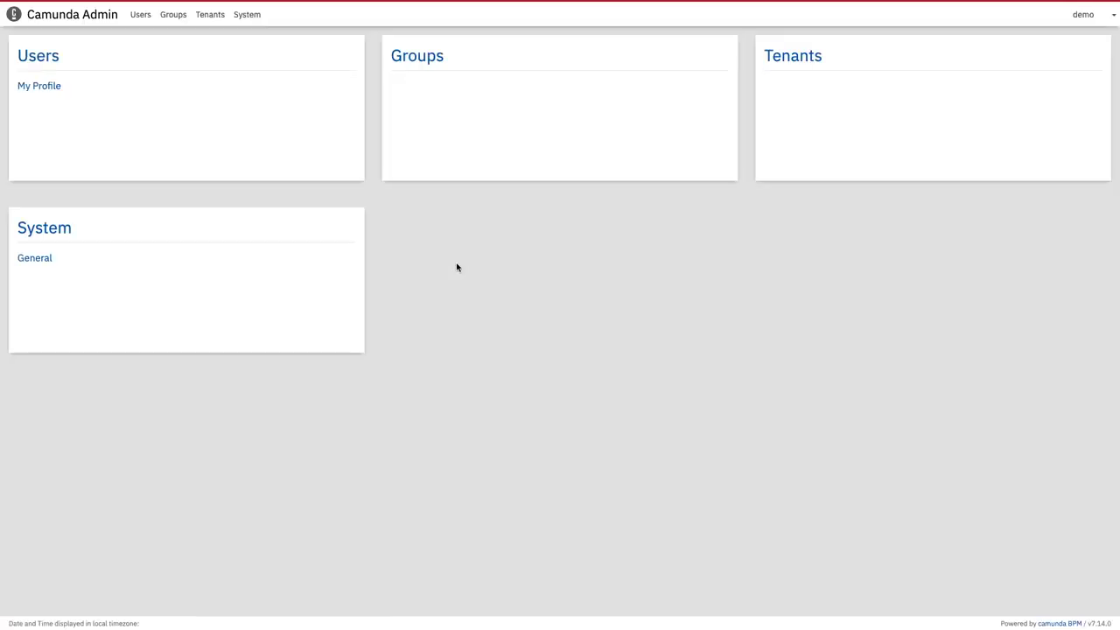
- Return from Admin to Tasklist to see only the three Assign Reviewer tasks
left_click(1106, 15)
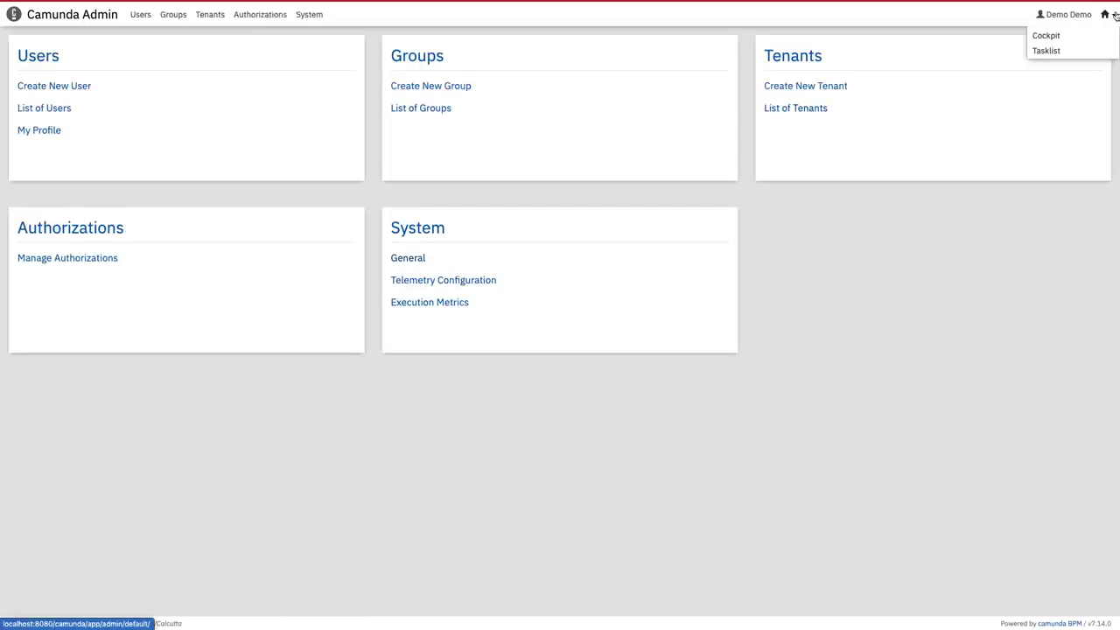
left_click(1050, 52)
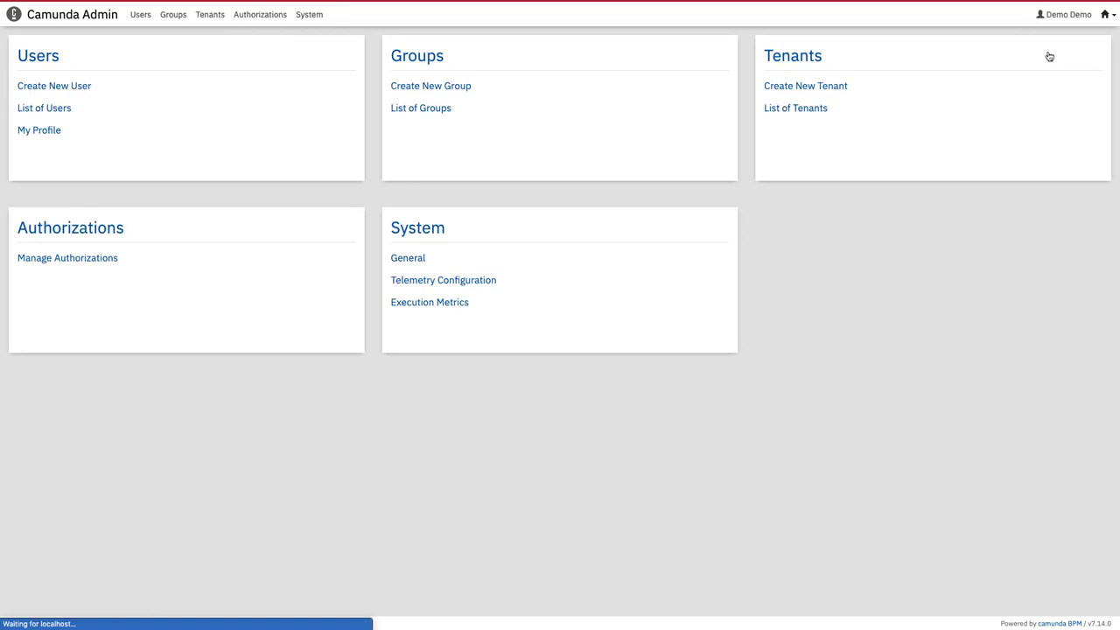